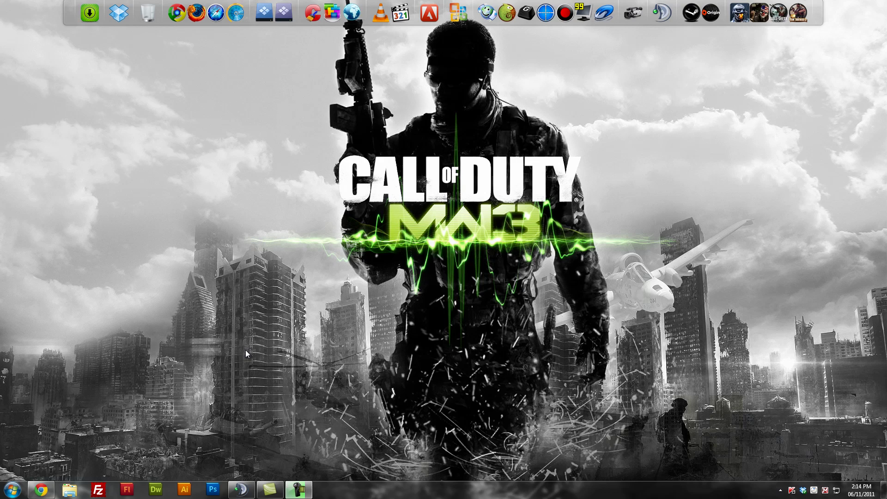
Step: Bring up the TeamSpeak 3 client, switch to Chrome, and look over the dmcgaming.net portal page
{"action": "left_click", "coordinate": [240, 489]}
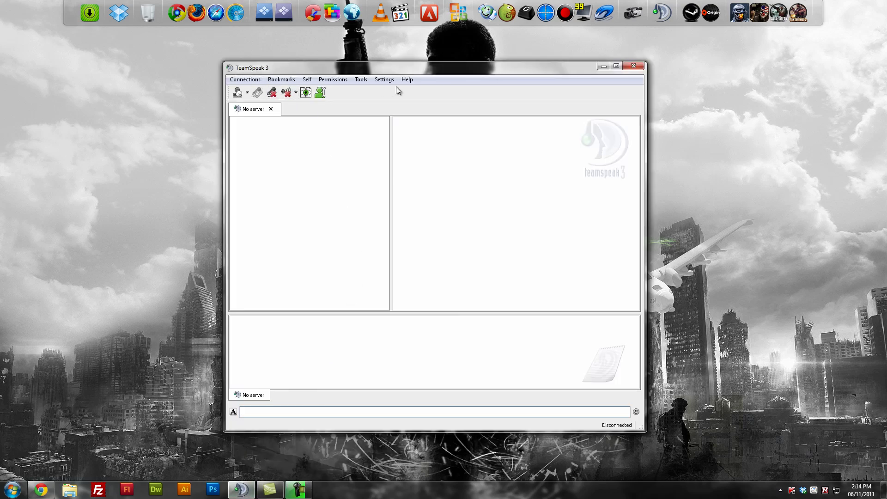
{"action": "left_click", "coordinate": [42, 490]}
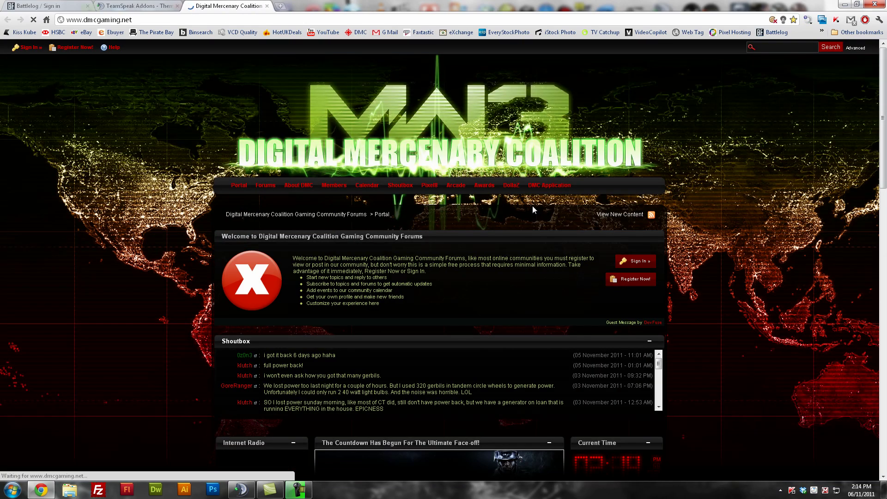
{"action": "scroll", "coordinate": [682, 238], "scroll_direction": "down", "scroll_amount": 3}
{"action": "scroll", "coordinate": [601, 185], "scroll_direction": "up", "scroll_amount": 3}
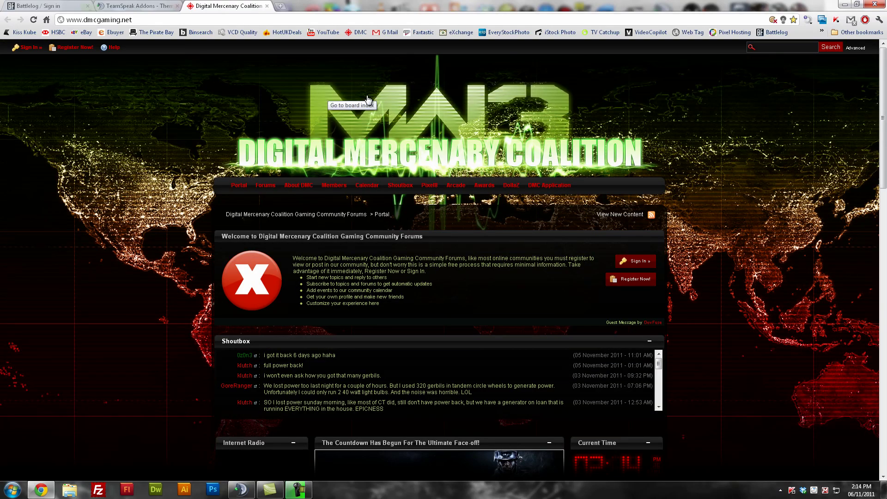
Step: Browse the Themes listing on the TeamSpeak Addons site for available skins
{"action": "left_click", "coordinate": [153, 6]}
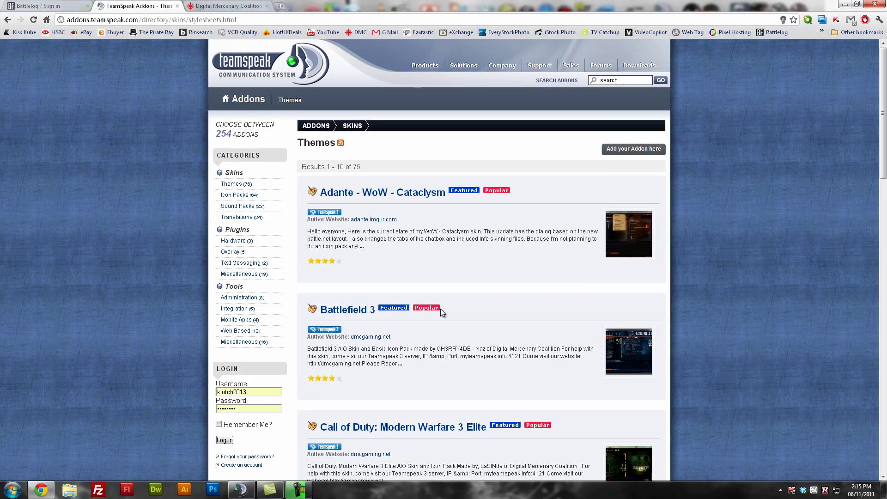
{"action": "scroll", "coordinate": [440, 309], "scroll_direction": "down", "scroll_amount": 4}
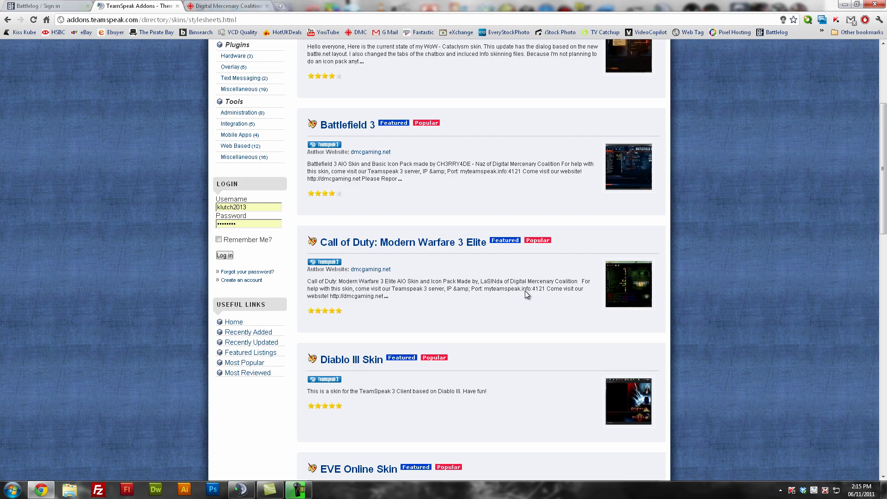
{"action": "scroll", "coordinate": [537, 291], "scroll_direction": "down", "scroll_amount": 2}
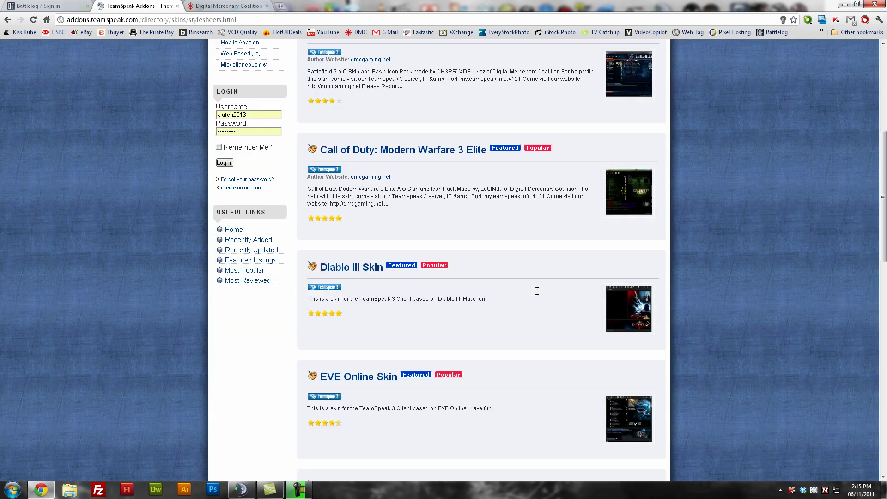
{"action": "scroll", "coordinate": [537, 291], "scroll_direction": "up", "scroll_amount": 6}
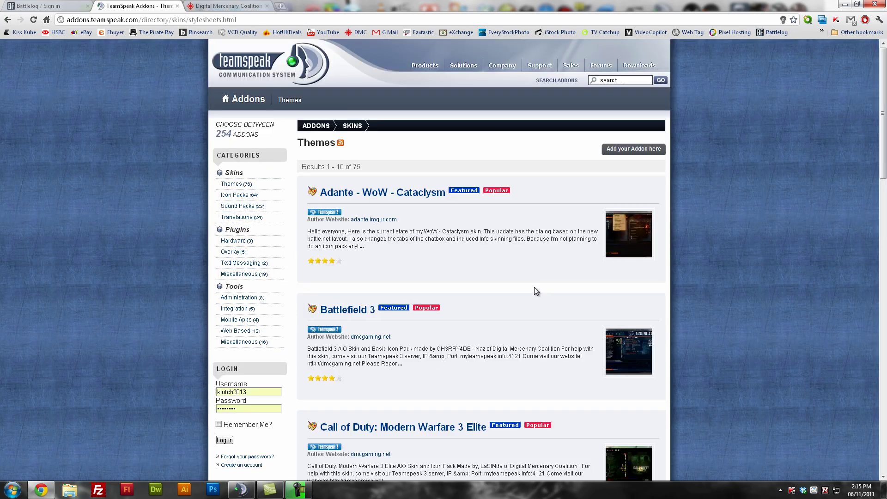
Step: Open the Battlefield 3 theme's page, view its enlarged preview image, and return to the theme page
{"action": "left_click", "coordinate": [357, 314]}
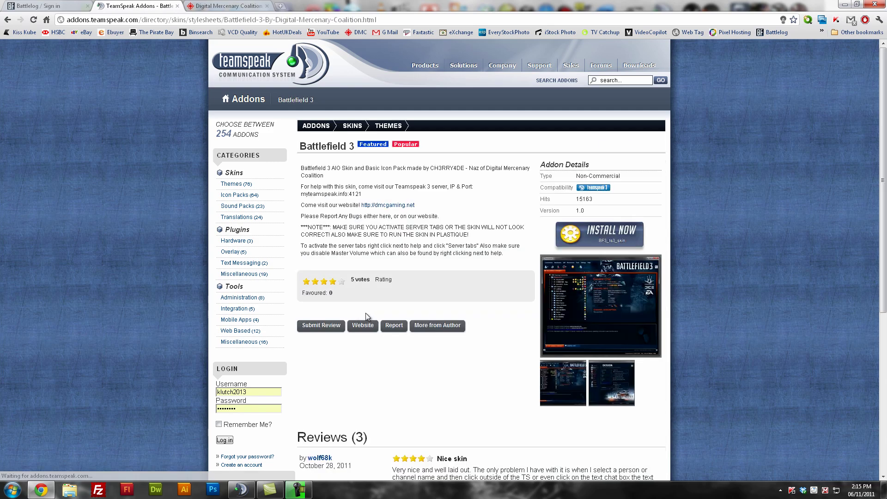
{"action": "left_click", "coordinate": [593, 283]}
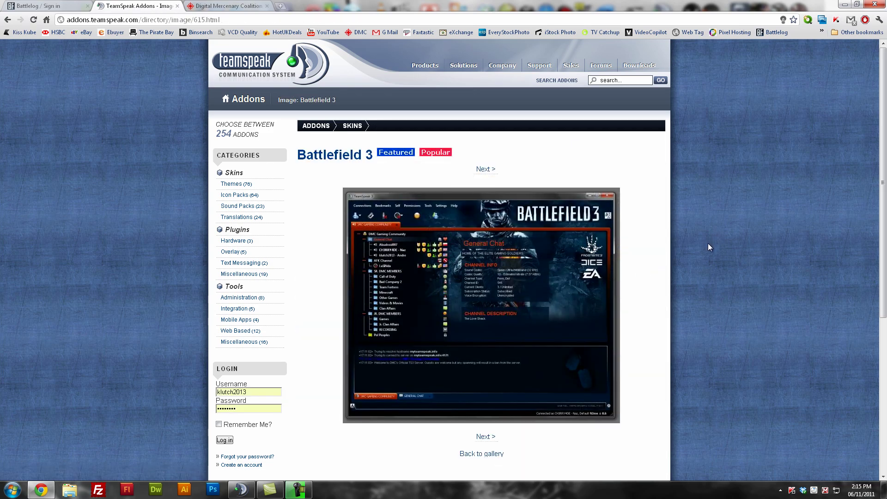
{"action": "scroll", "coordinate": [695, 238], "scroll_direction": "down", "scroll_amount": 3}
{"action": "scroll", "coordinate": [695, 238], "scroll_direction": "up", "scroll_amount": 3}
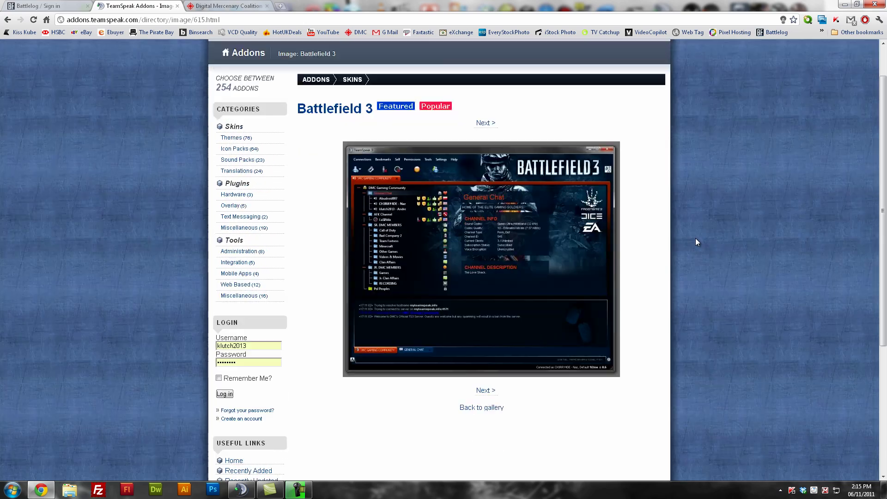
{"action": "left_click", "coordinate": [6, 20]}
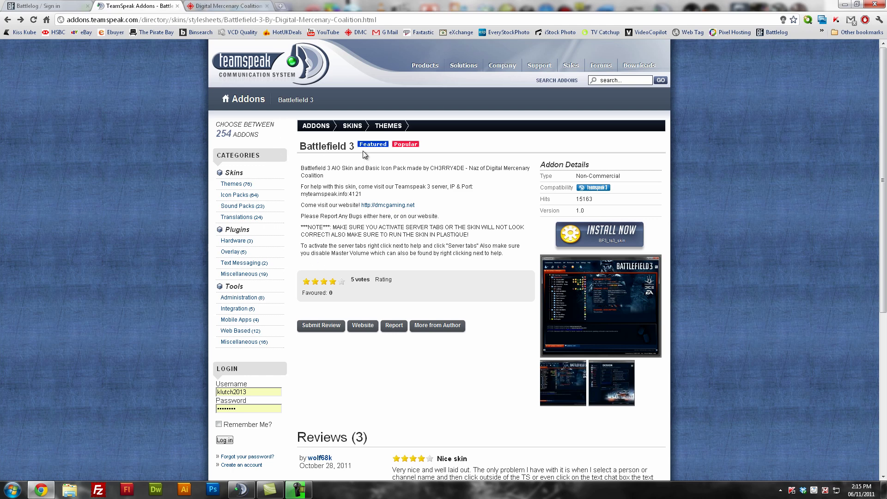
Step: Download the Battlefield 3 skin and show the BF3_ts3_skin file in its folder
{"action": "left_click", "coordinate": [629, 237]}
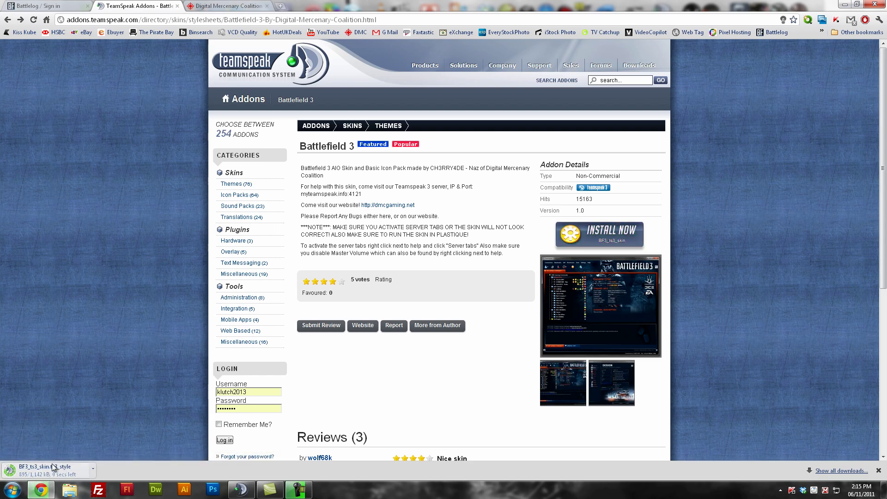
{"action": "left_click", "coordinate": [95, 469]}
{"action": "left_click", "coordinate": [105, 459]}
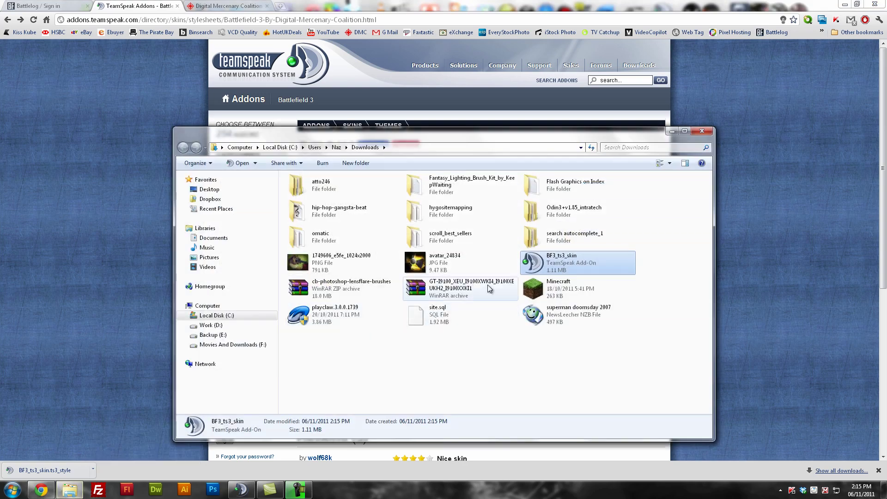
Step: Minimize the folder, browser and TeamSpeak windows, and open the BF3_ts3_skin add-on from the desktop
{"action": "left_click", "coordinate": [672, 131]}
{"action": "left_click", "coordinate": [844, 4]}
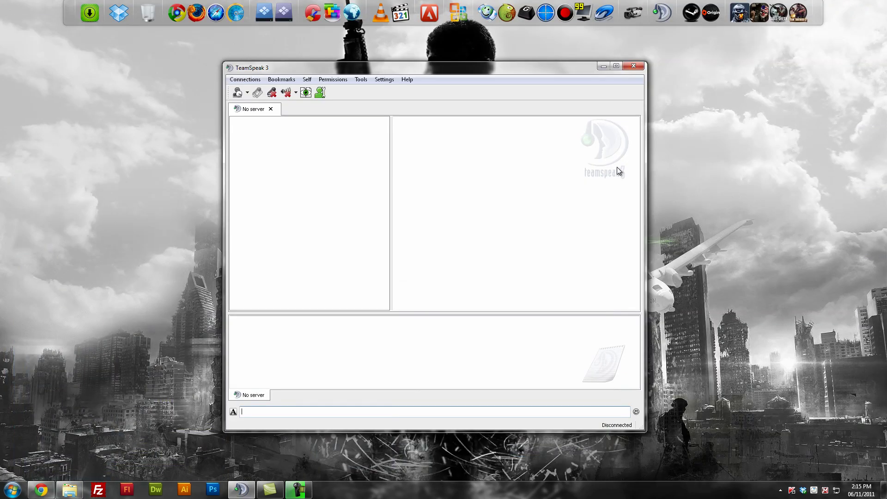
{"action": "left_click", "coordinate": [611, 79]}
{"action": "left_click", "coordinate": [590, 79]}
{"action": "right_click", "coordinate": [584, 120]}
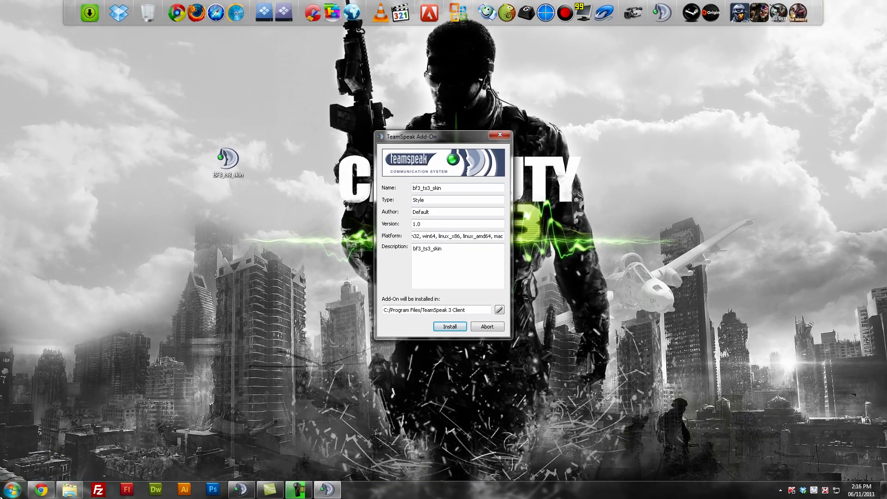
Step: Check Local Disk (C:) for the client's location and install the bf3_ts3_skin add-on in C:/Program Files/TeamSpeak 3 Client
{"action": "left_click", "coordinate": [12, 490]}
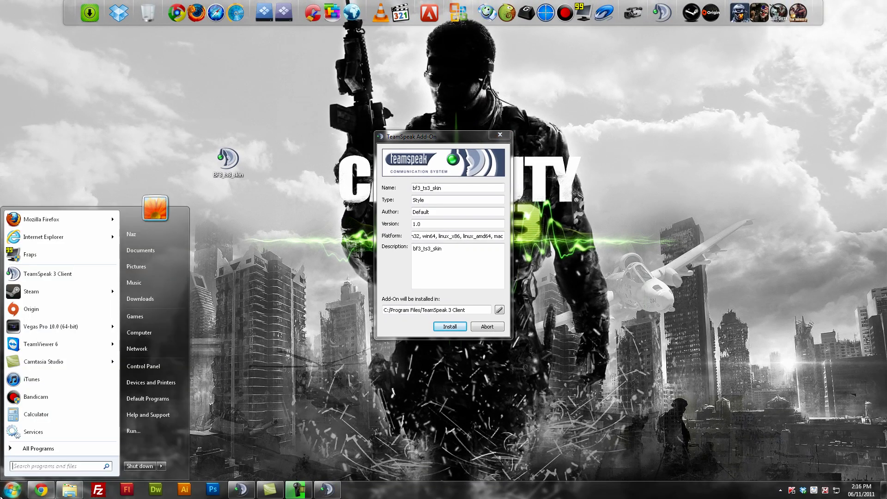
{"action": "left_click", "coordinate": [173, 331]}
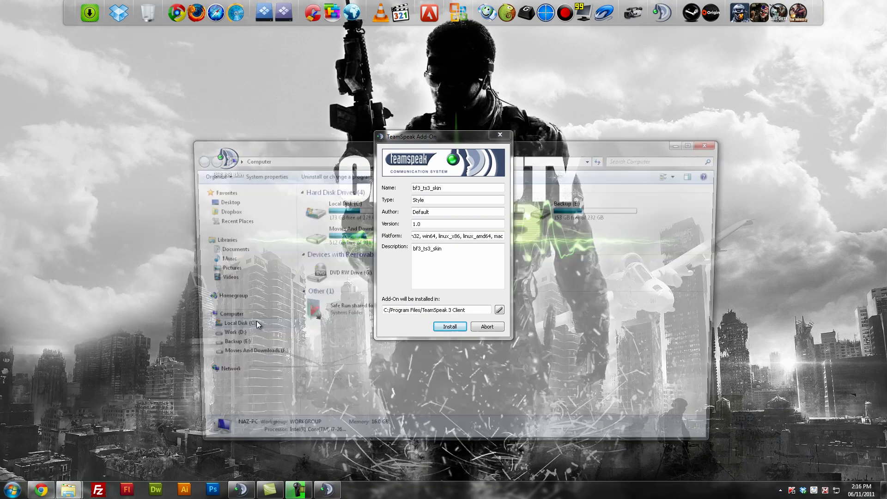
{"action": "double_click", "coordinate": [323, 209]}
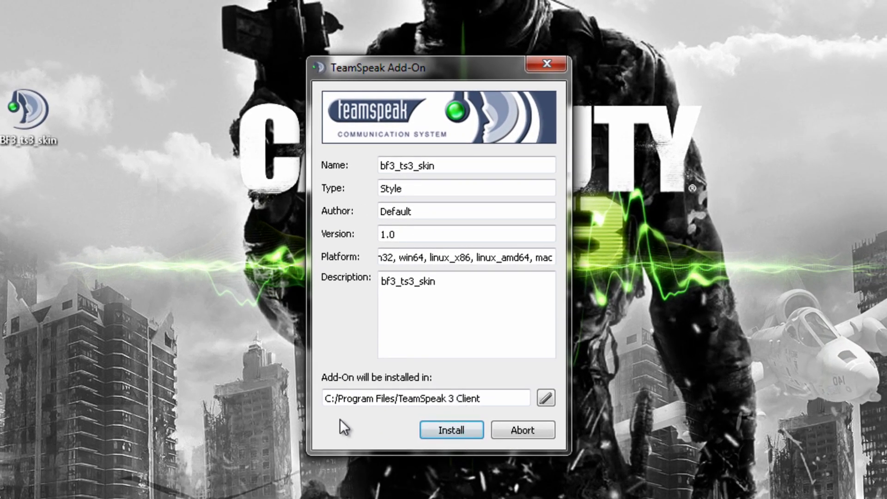
{"action": "left_click", "coordinate": [446, 434]}
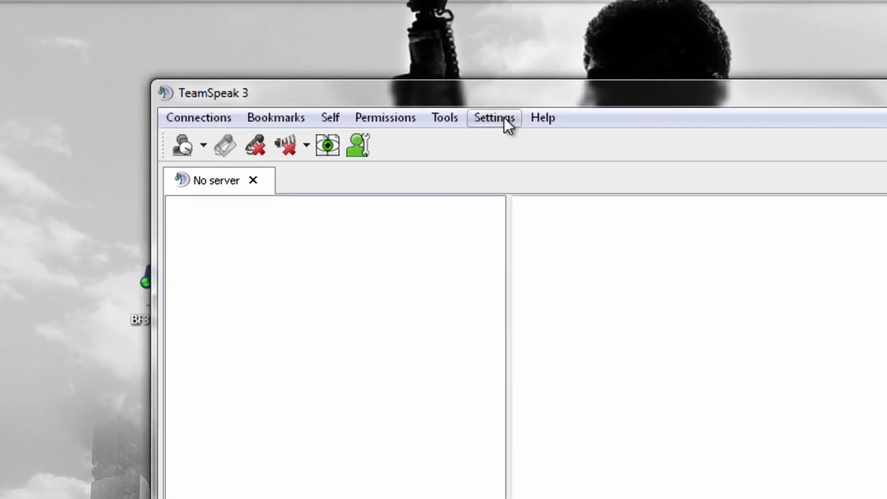
Step: Open TeamSpeak's Design options and set the style to Plastique
{"action": "left_click", "coordinate": [384, 80]}
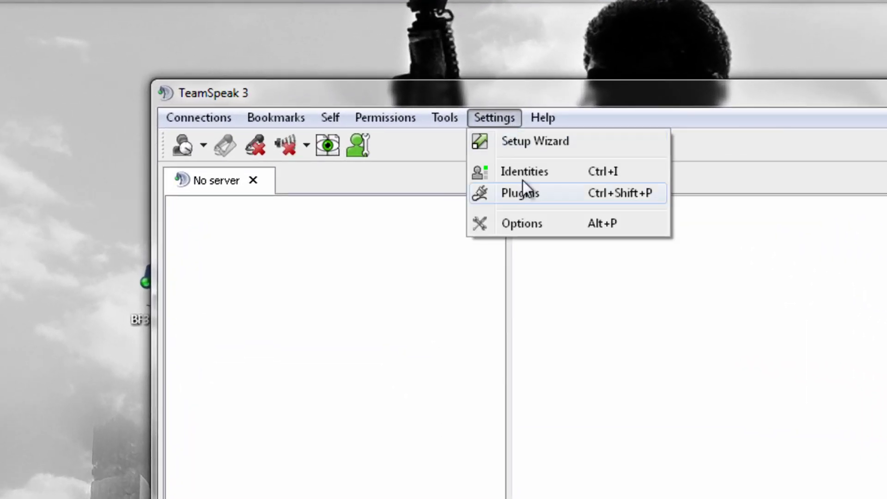
{"action": "left_click", "coordinate": [536, 224]}
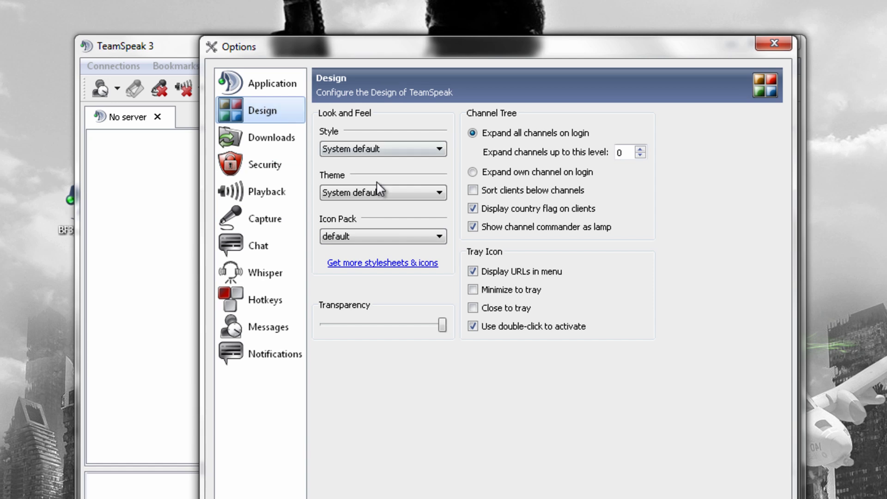
{"action": "left_click_drag", "start_coordinate": [456, 52], "coordinate": [408, 80]}
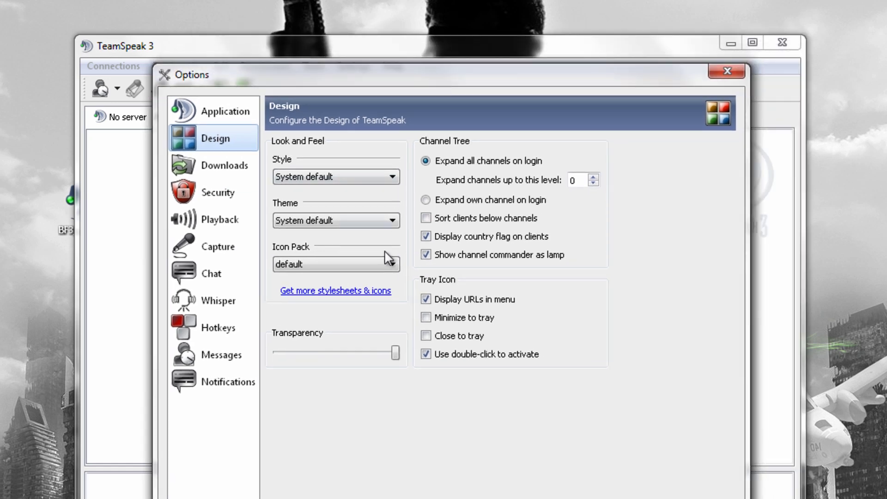
{"action": "left_click", "coordinate": [314, 176]}
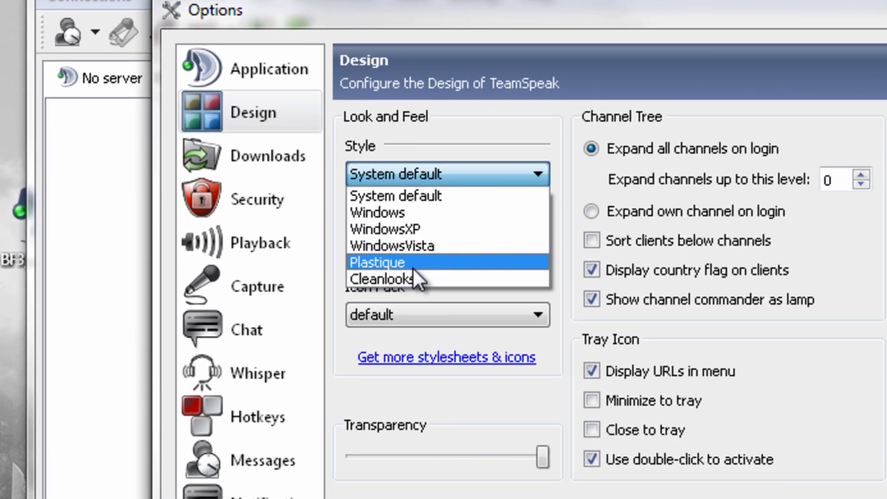
{"action": "left_click", "coordinate": [412, 267]}
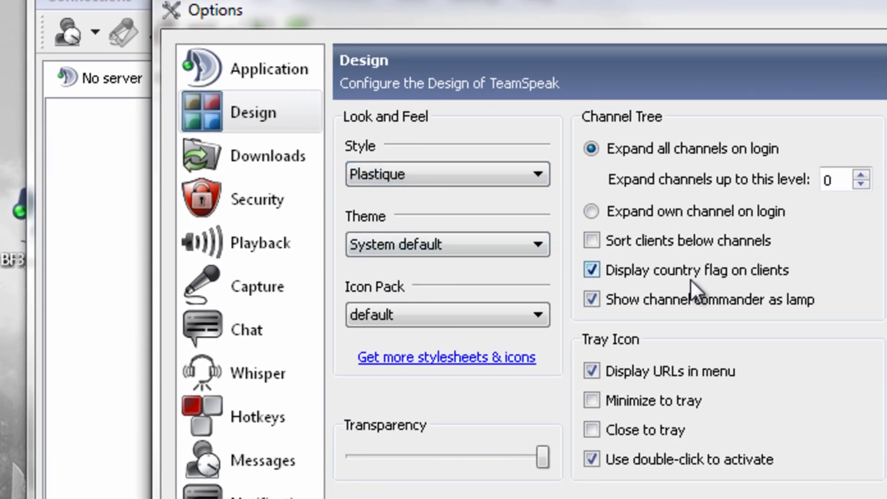
Step: Set both the theme and the icon pack to BF3 and apply the design changes
{"action": "left_click", "coordinate": [429, 242]}
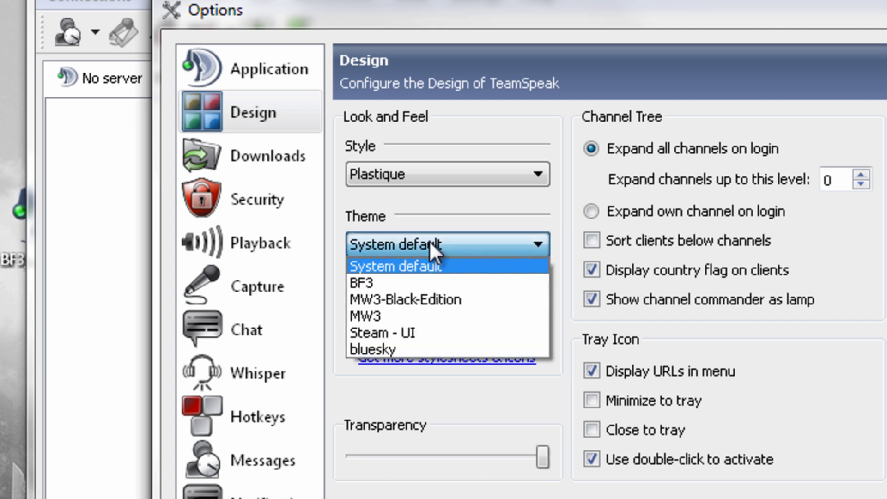
{"action": "left_click", "coordinate": [376, 281]}
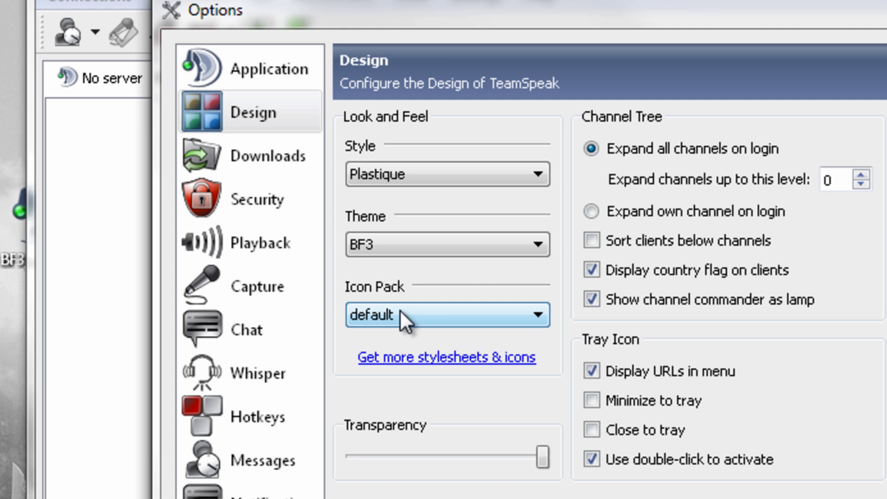
{"action": "left_click", "coordinate": [407, 313]}
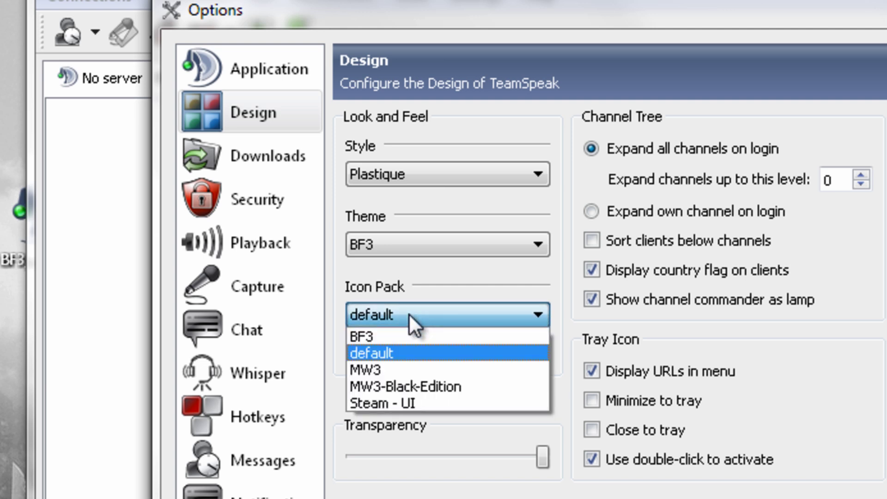
{"action": "left_click", "coordinate": [387, 335]}
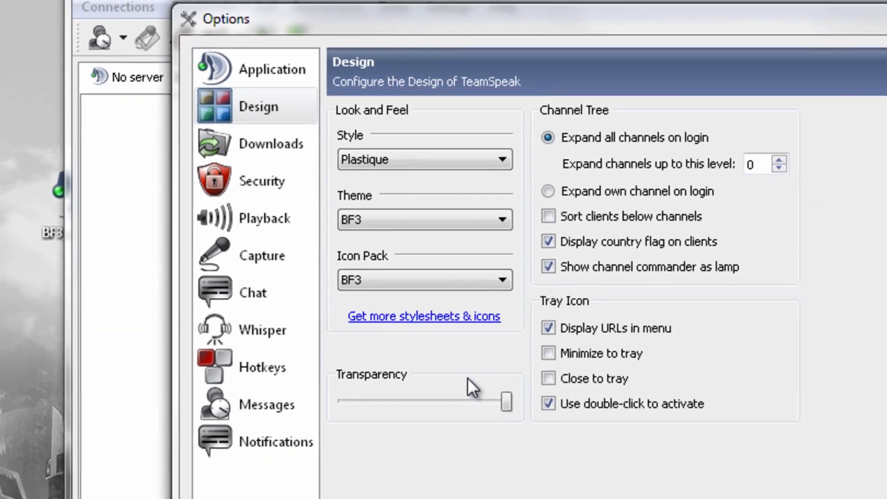
{"action": "left_click", "coordinate": [638, 439]}
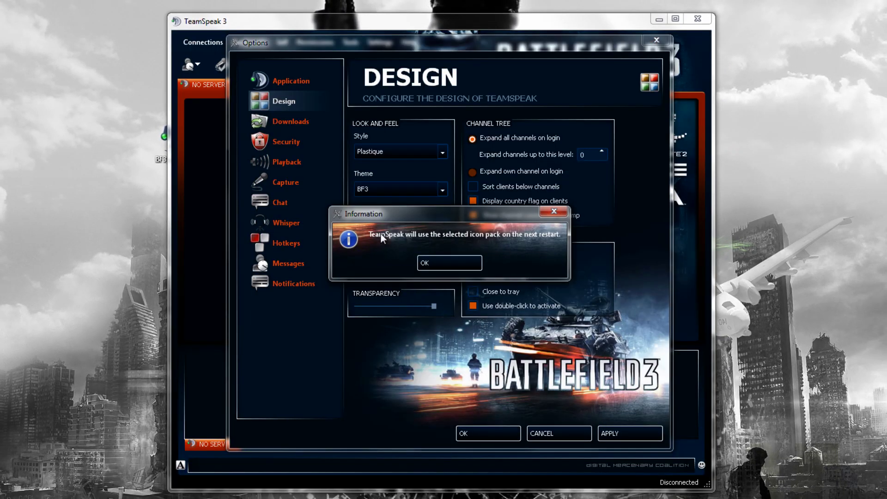
{"action": "left_click", "coordinate": [462, 261]}
{"action": "left_click", "coordinate": [508, 431]}
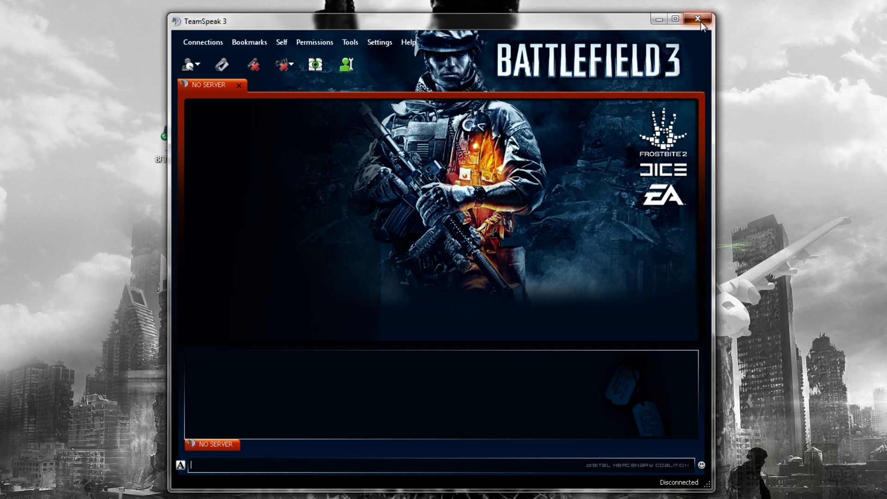
Step: Restart TeamSpeak to load the icon pack and connect to the bookmarked DMC Gaming Community server
{"action": "left_click", "coordinate": [698, 19]}
{"action": "left_click", "coordinate": [659, 17]}
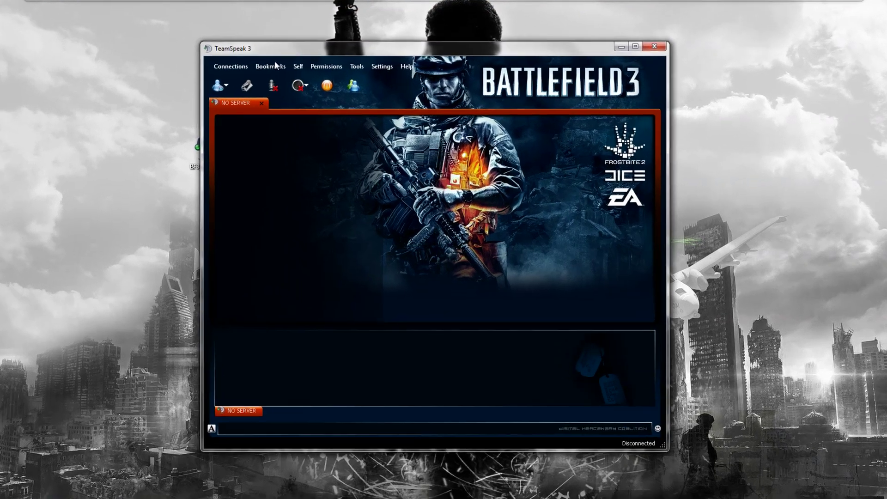
{"action": "left_click", "coordinate": [286, 83]}
{"action": "left_click", "coordinate": [266, 82]}
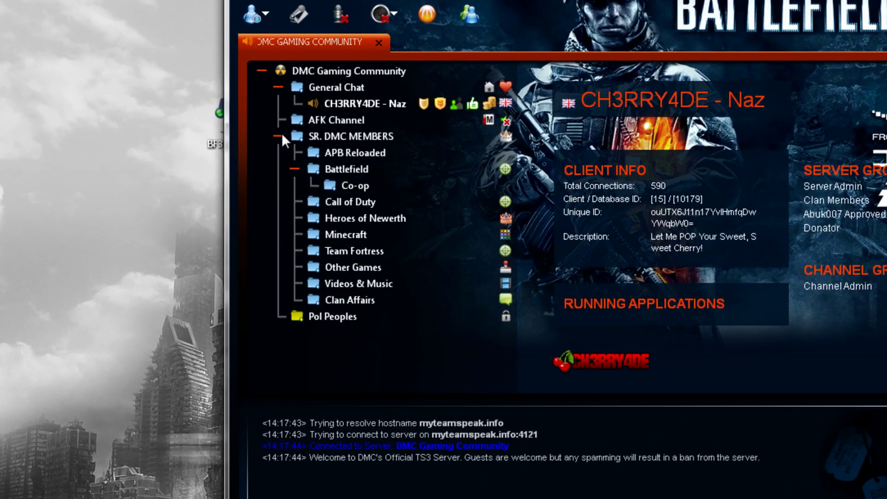
{"action": "left_click", "coordinate": [281, 132]}
{"action": "left_click", "coordinate": [279, 135]}
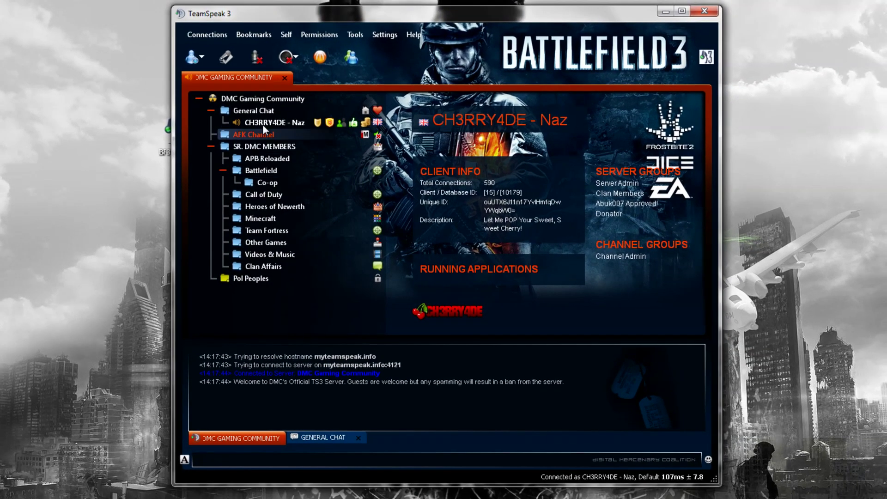
Step: Hide and show the Server Tabs twice, leaving them displayed
{"action": "left_click", "coordinate": [425, 137]}
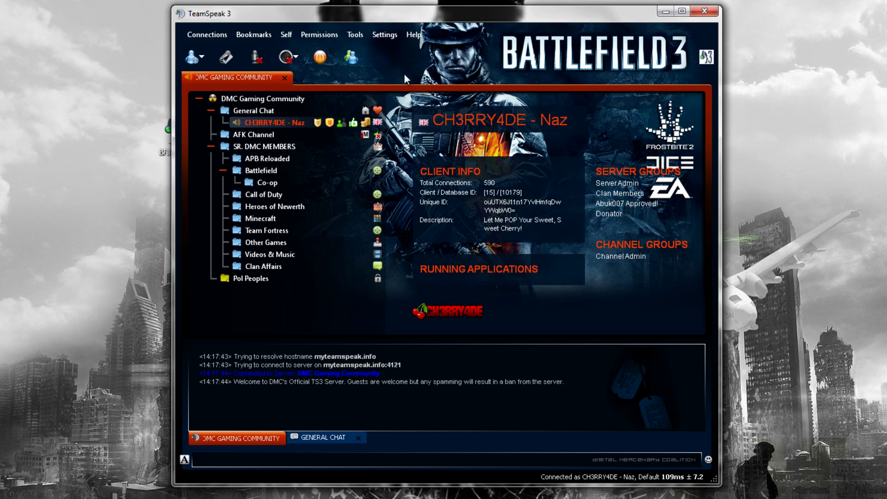
{"action": "right_click", "coordinate": [336, 76]}
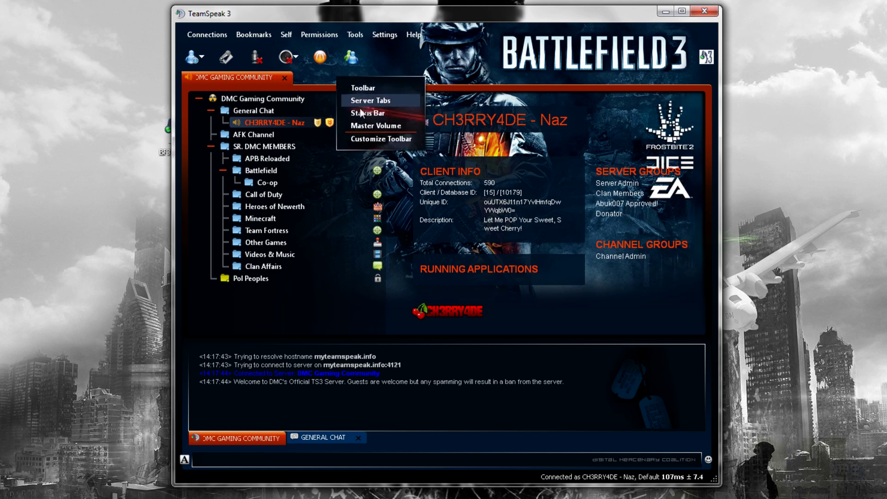
{"action": "left_click", "coordinate": [383, 101]}
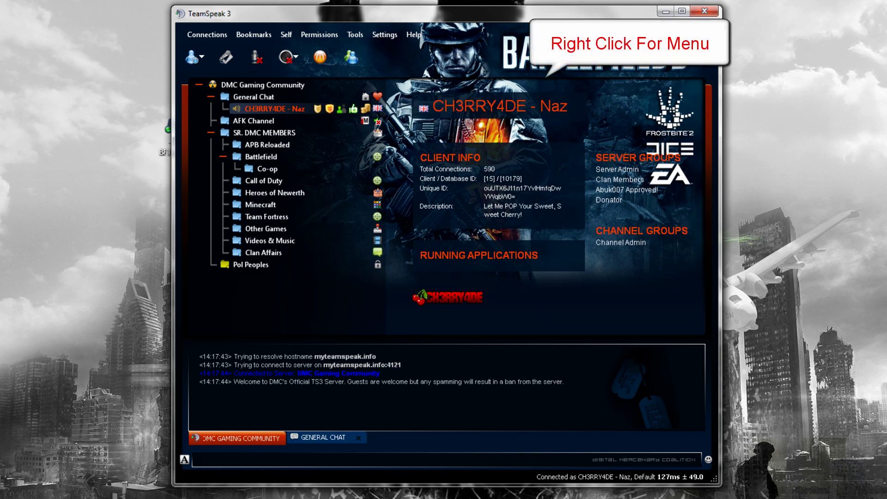
{"action": "right_click", "coordinate": [478, 45]}
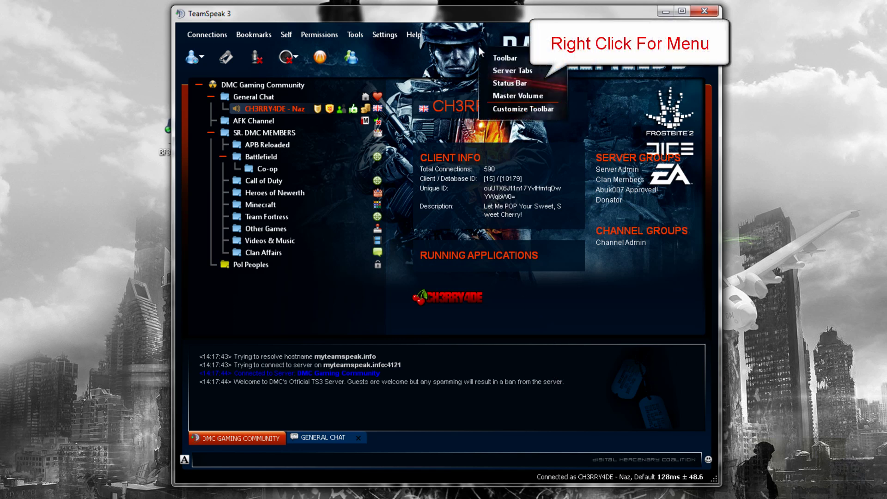
{"action": "left_click", "coordinate": [500, 73]}
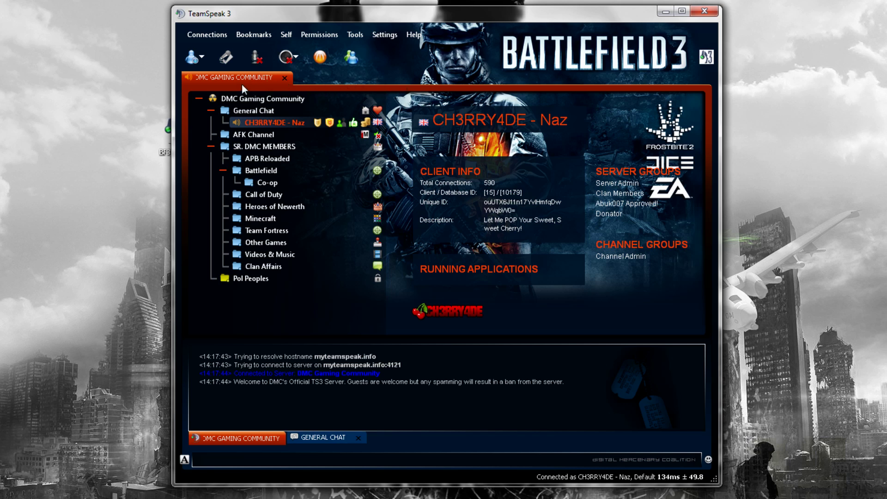
{"action": "right_click", "coordinate": [475, 64]}
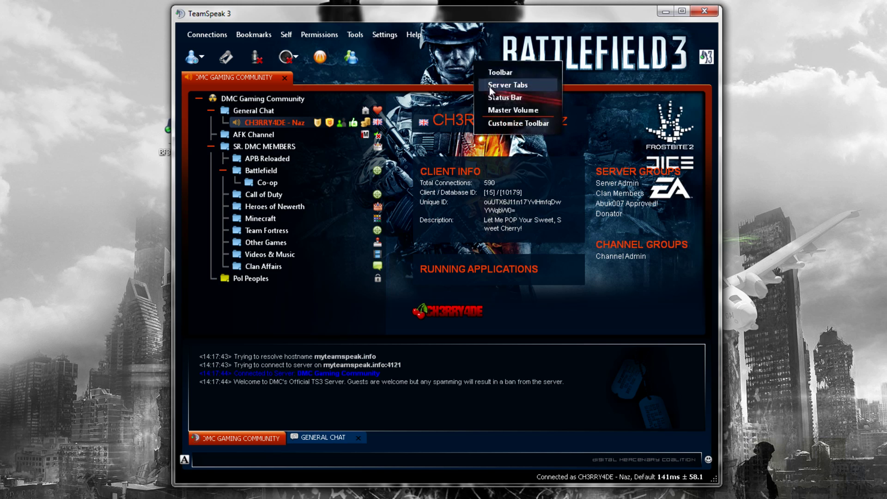
{"action": "left_click", "coordinate": [494, 85]}
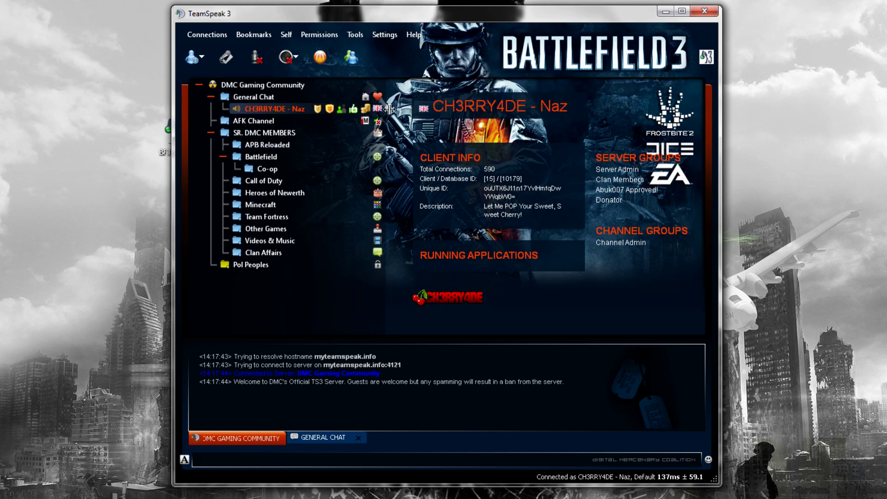
{"action": "right_click", "coordinate": [456, 60]}
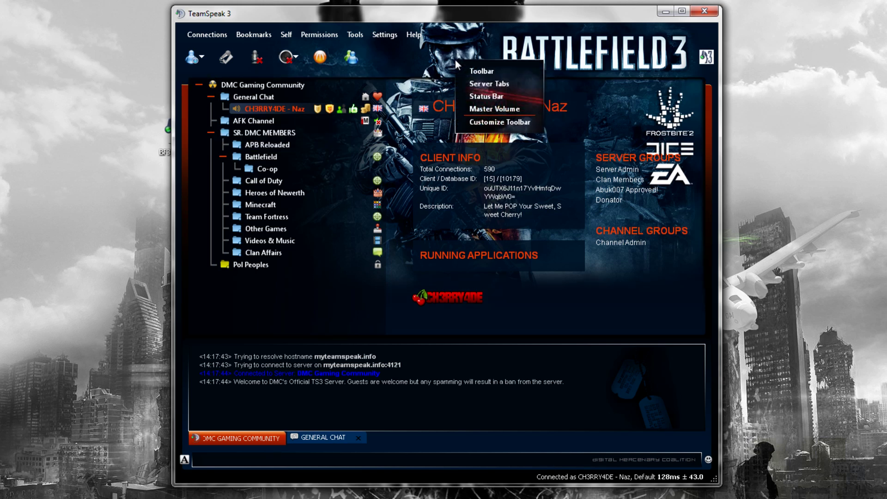
{"action": "left_click", "coordinate": [479, 86]}
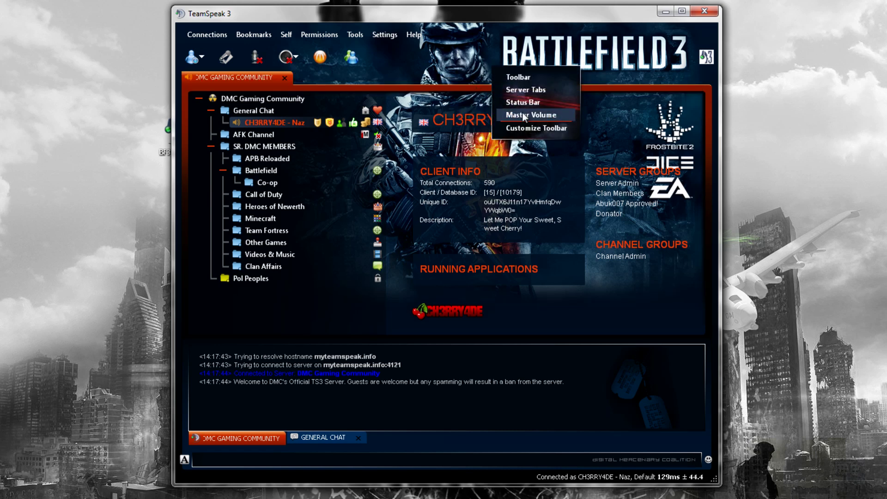
Step: Show the Master Volume slider in the toolbar area and hide it again
{"action": "left_click", "coordinate": [531, 115]}
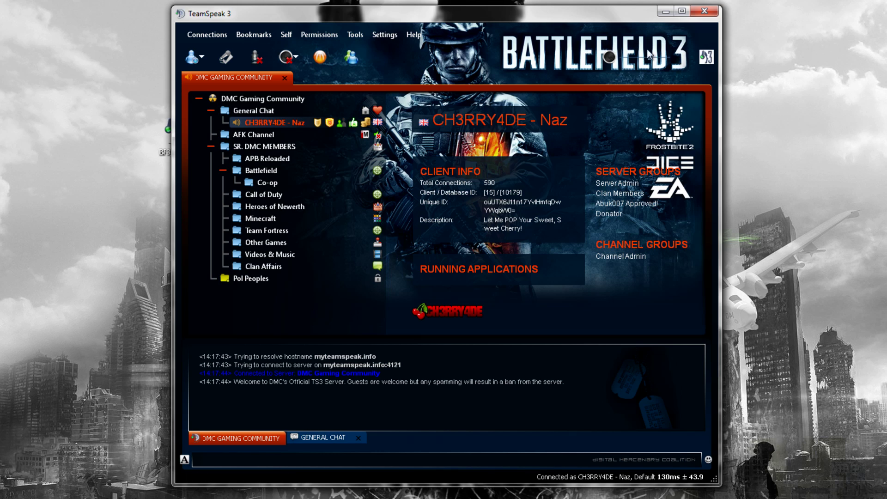
{"action": "right_click", "coordinate": [536, 44]}
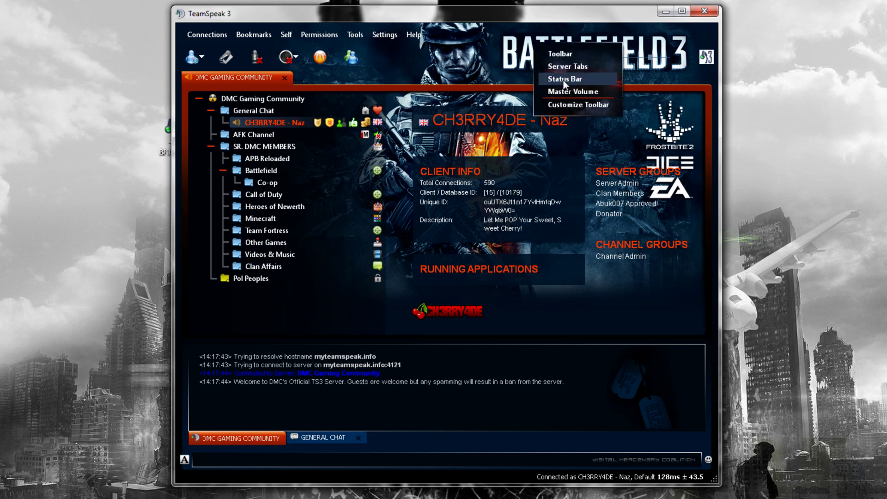
{"action": "left_click", "coordinate": [564, 90]}
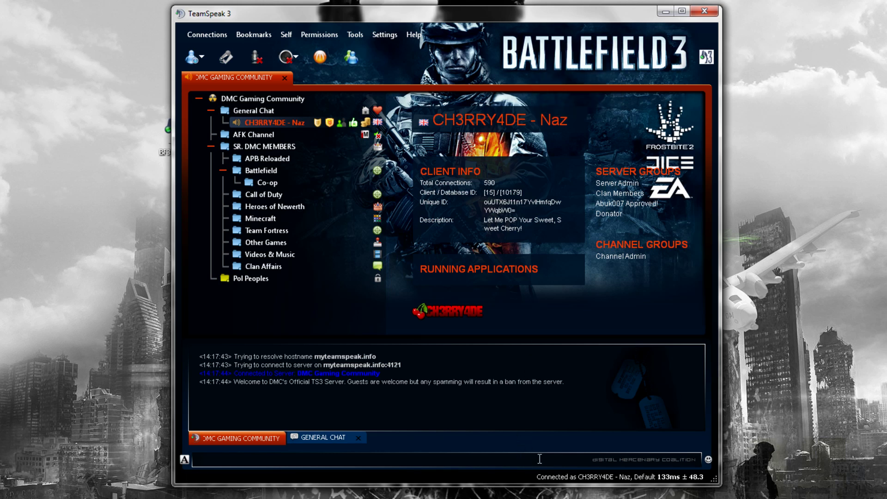
Step: Look through the chat tabs and the info pages of the Co-op channel, own client and DMC Gaming Community server in the skin
{"action": "left_click", "coordinate": [329, 439]}
{"action": "left_click", "coordinate": [275, 438]}
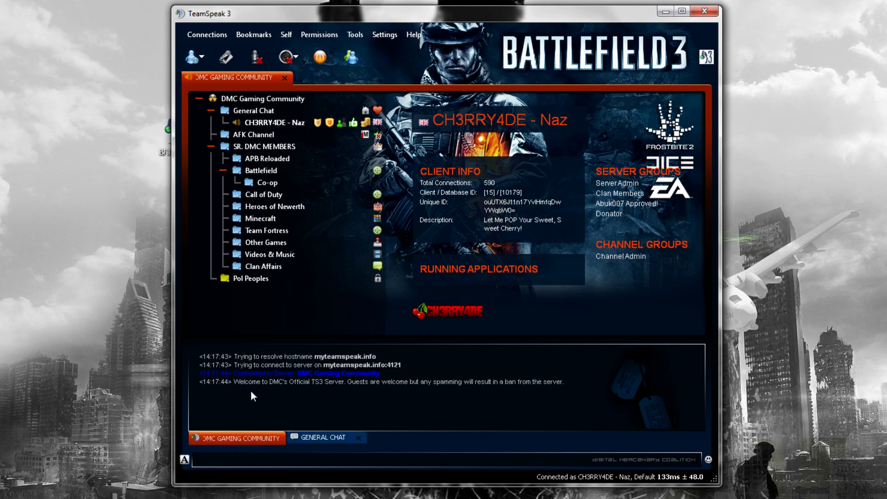
{"action": "left_click", "coordinate": [288, 171]}
{"action": "left_click", "coordinate": [271, 183]}
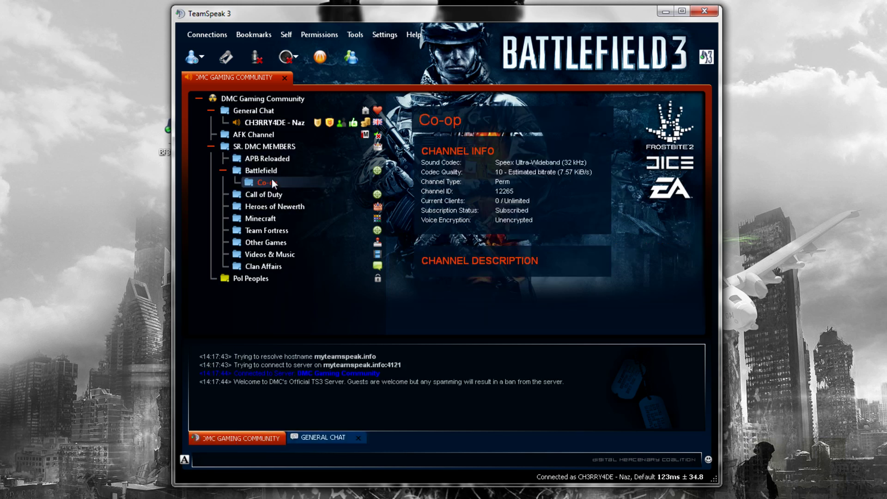
{"action": "left_click", "coordinate": [291, 121]}
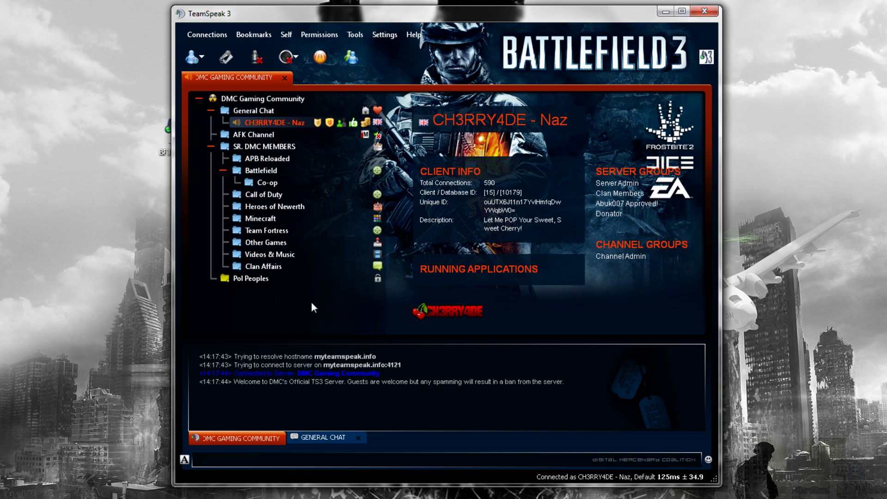
{"action": "left_click", "coordinate": [266, 112]}
{"action": "left_click", "coordinate": [276, 99]}
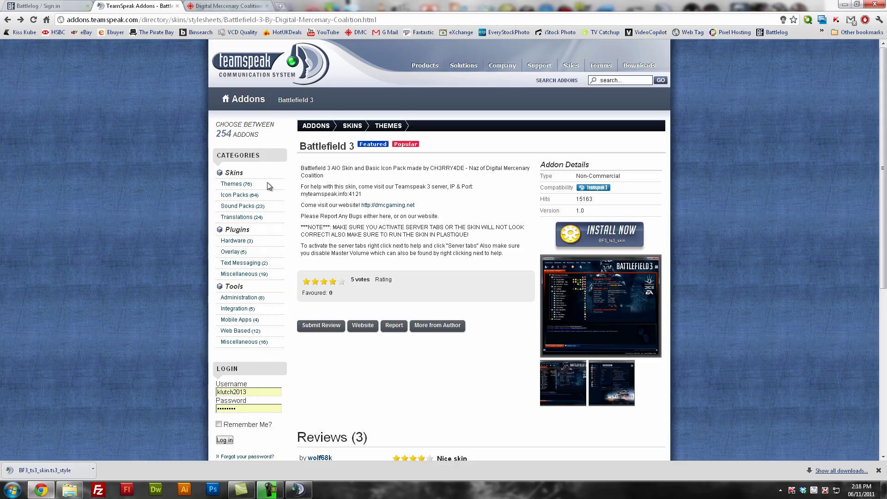
Step: Switch to the browser and look through the Themes category of TeamSpeak add-ons up to page 3 for the Modern Warfare 3 skins
{"action": "left_click", "coordinate": [233, 184]}
{"action": "left_click", "coordinate": [878, 470]}
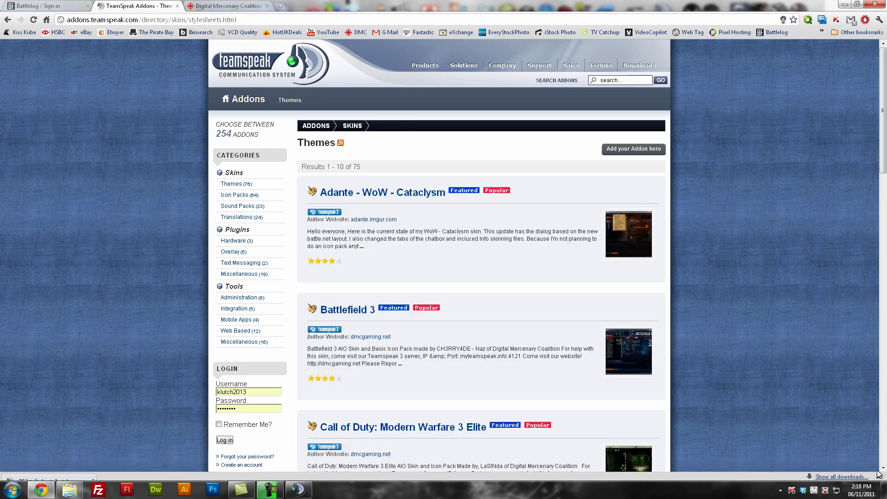
{"action": "scroll", "coordinate": [691, 370], "scroll_direction": "down", "scroll_amount": 11}
{"action": "scroll", "coordinate": [612, 364], "scroll_direction": "down", "scroll_amount": 10}
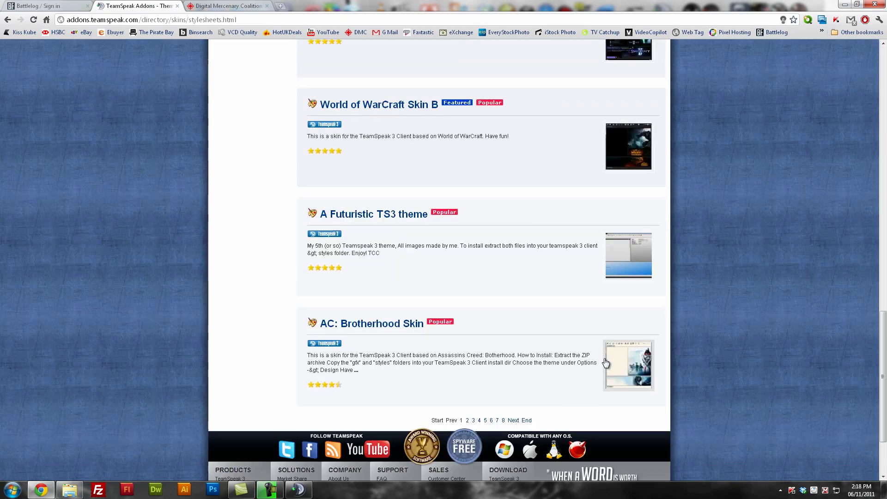
{"action": "left_click", "coordinate": [513, 321]}
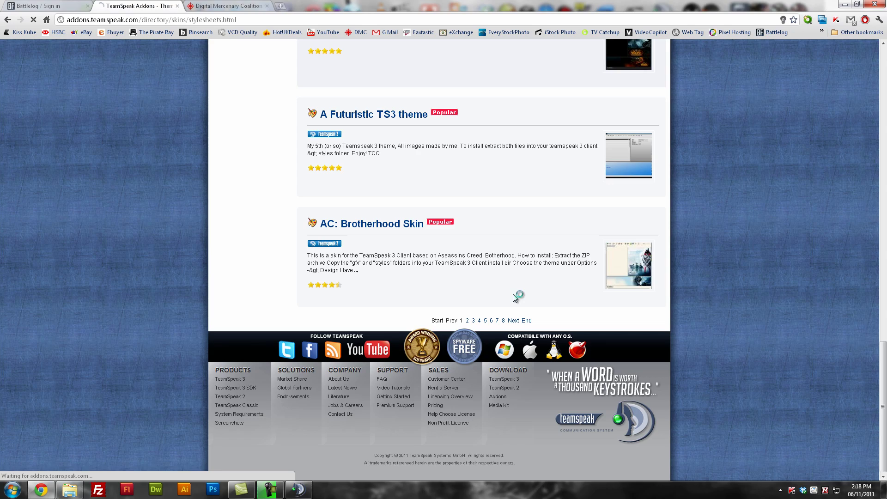
{"action": "scroll", "coordinate": [474, 296], "scroll_direction": "down", "scroll_amount": 16}
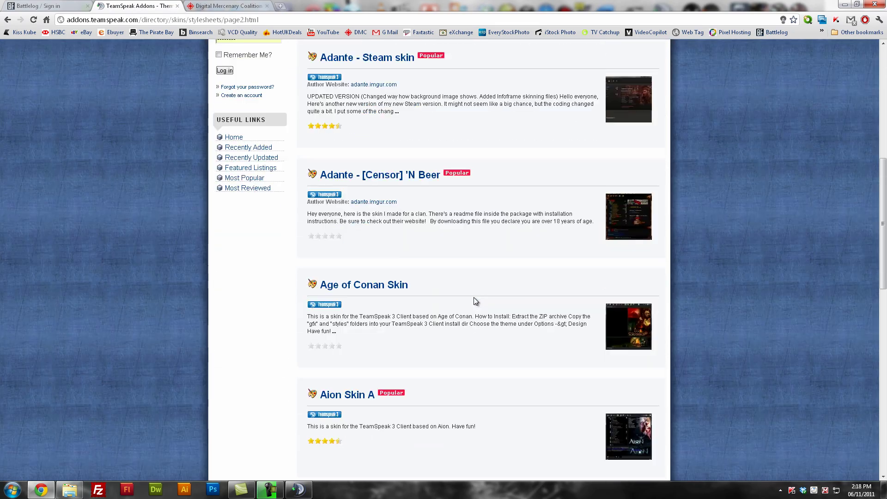
{"action": "scroll", "coordinate": [476, 301], "scroll_direction": "down", "scroll_amount": 5}
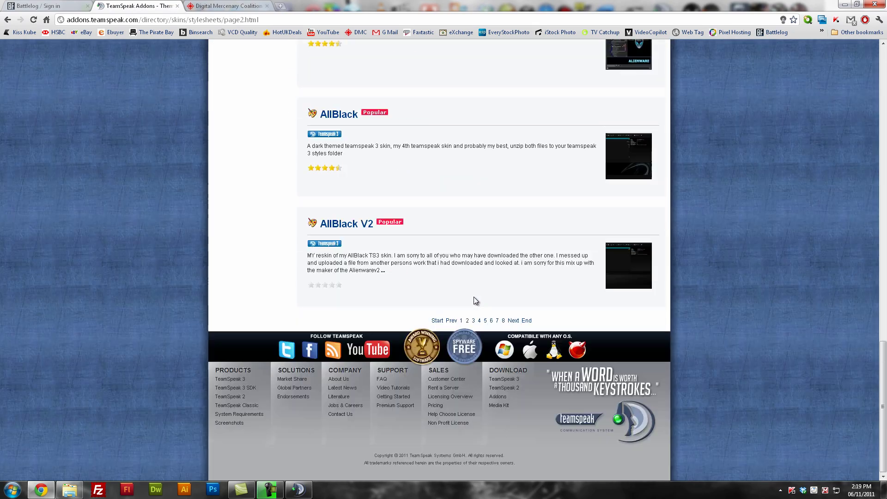
{"action": "left_click", "coordinate": [513, 320]}
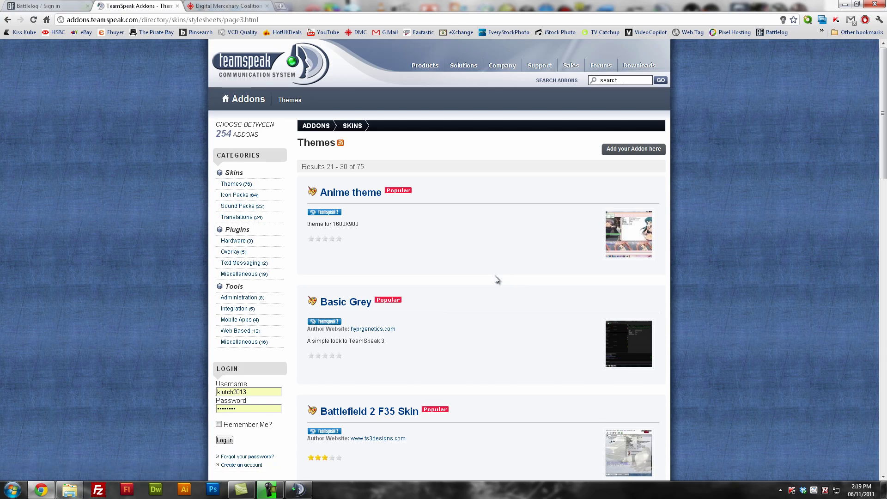
{"action": "scroll", "coordinate": [497, 279], "scroll_direction": "down", "scroll_amount": 3}
{"action": "scroll", "coordinate": [495, 275], "scroll_direction": "down", "scroll_amount": 15}
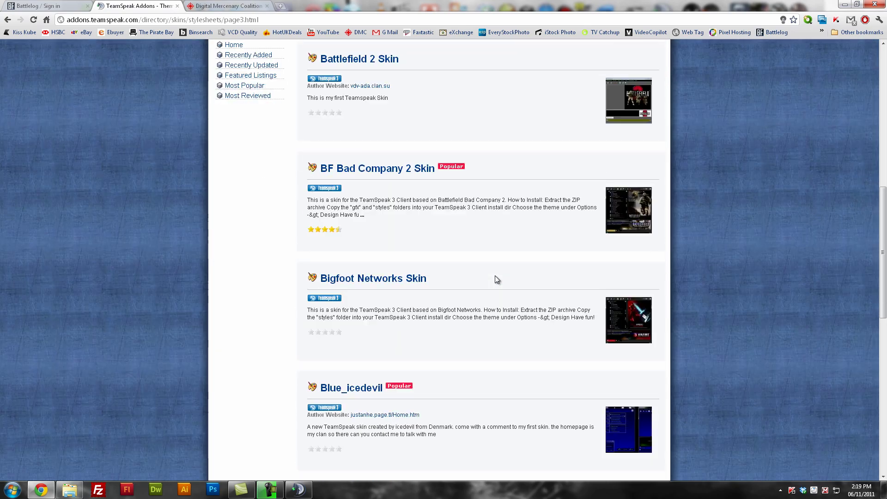
{"action": "scroll", "coordinate": [495, 276], "scroll_direction": "up", "scroll_amount": 3}
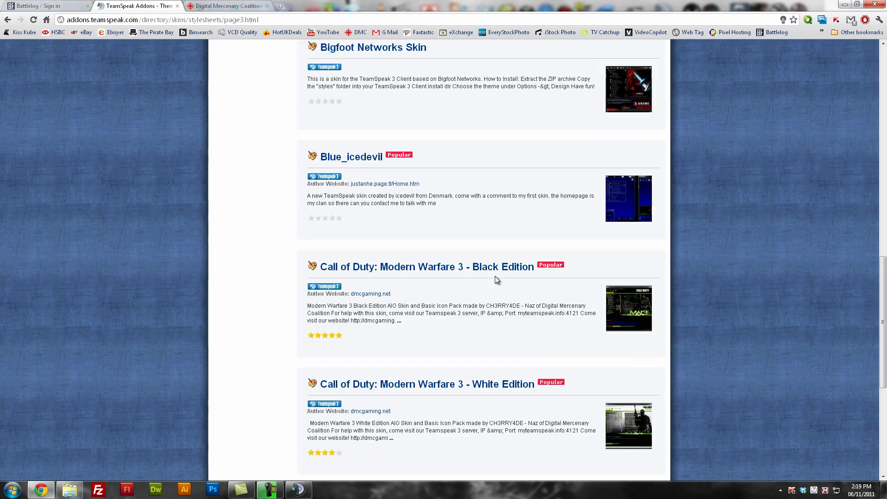
{"action": "scroll", "coordinate": [495, 276], "scroll_direction": "down", "scroll_amount": 2}
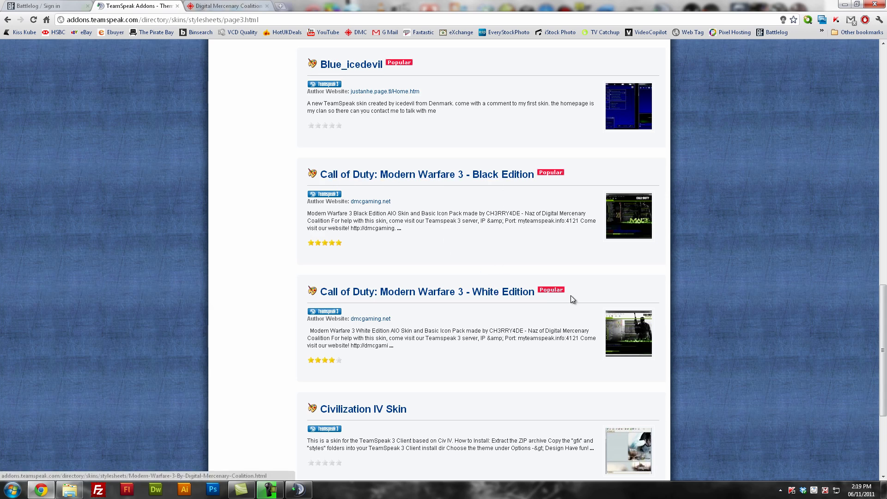
Step: Open the Call of Duty: Modern Warfare 3 - White Edition add-on, launch the downloaded MW3_TS3_skin installer and abort it
{"action": "left_click", "coordinate": [392, 294]}
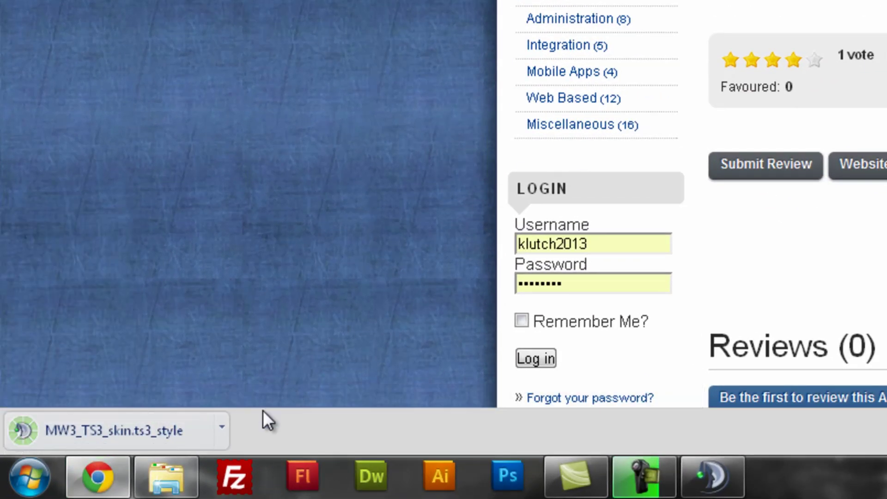
{"action": "left_click", "coordinate": [137, 435]}
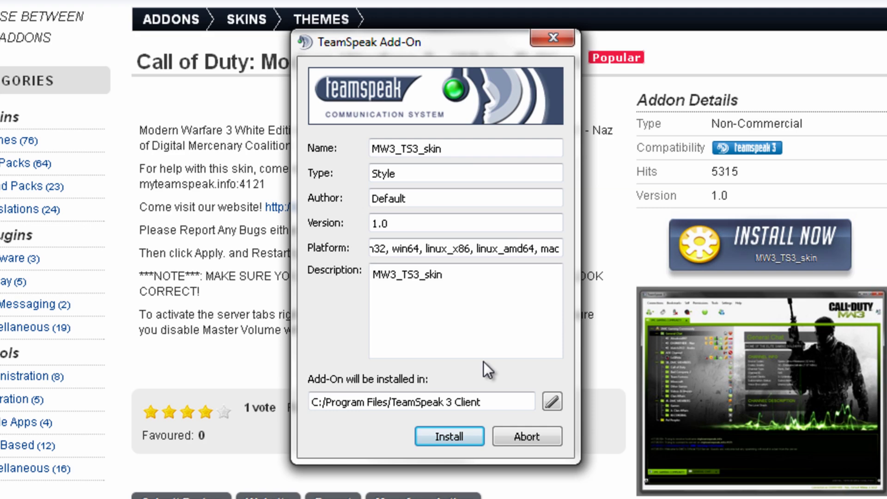
{"action": "left_click", "coordinate": [530, 443]}
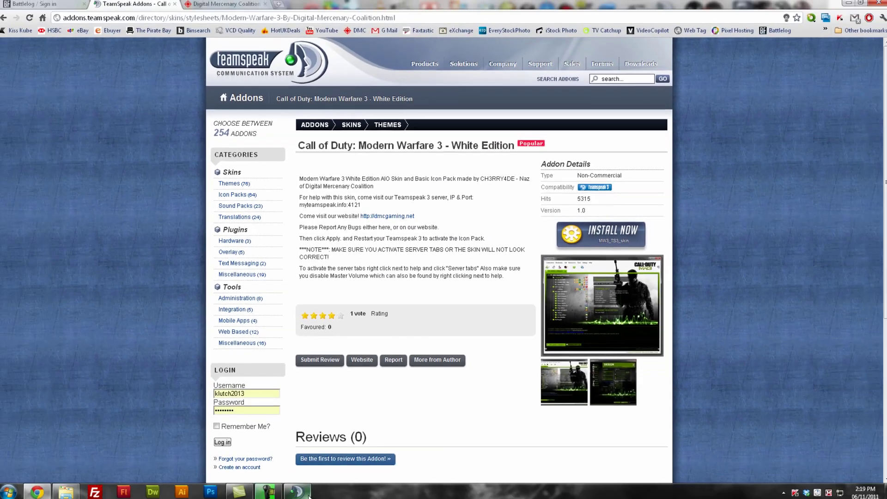
Step: Switch to TeamSpeak, set both the theme and the icon pack to MW3-Black-Edition in the Design options, and apply the changes
{"action": "left_click", "coordinate": [306, 493]}
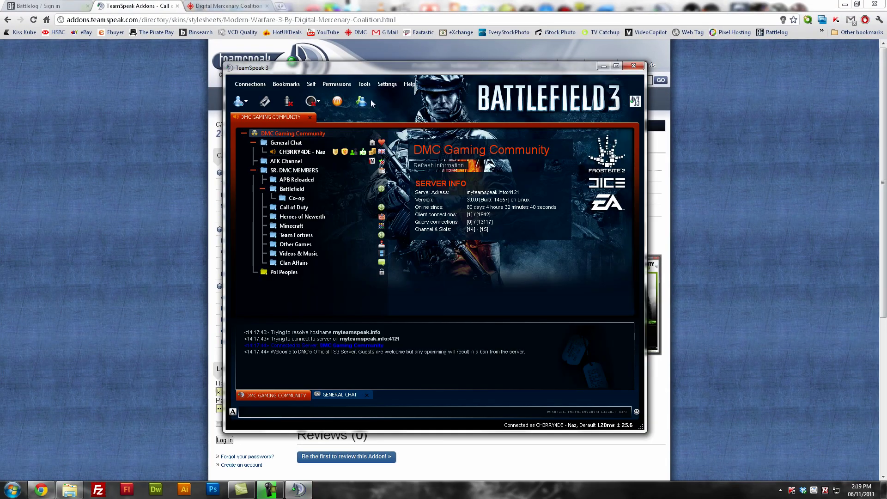
{"action": "left_click", "coordinate": [387, 84]}
{"action": "left_click", "coordinate": [401, 134]}
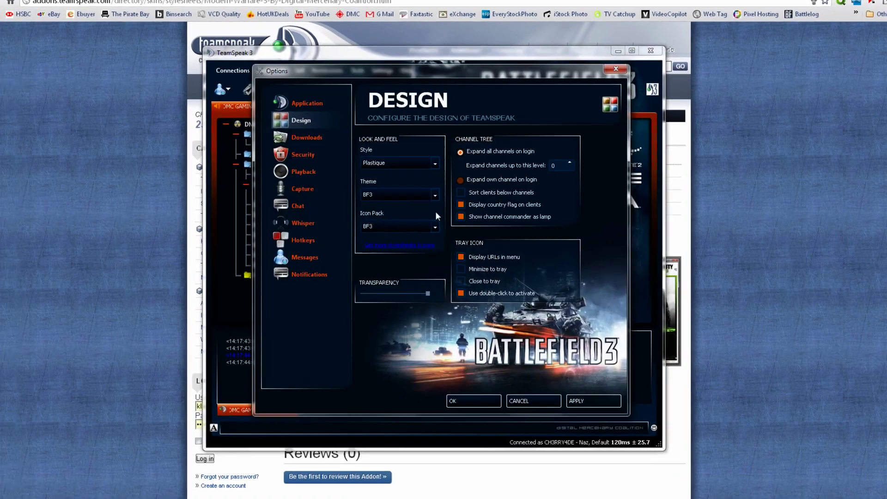
{"action": "left_click", "coordinate": [391, 196]}
{"action": "left_click", "coordinate": [392, 215]}
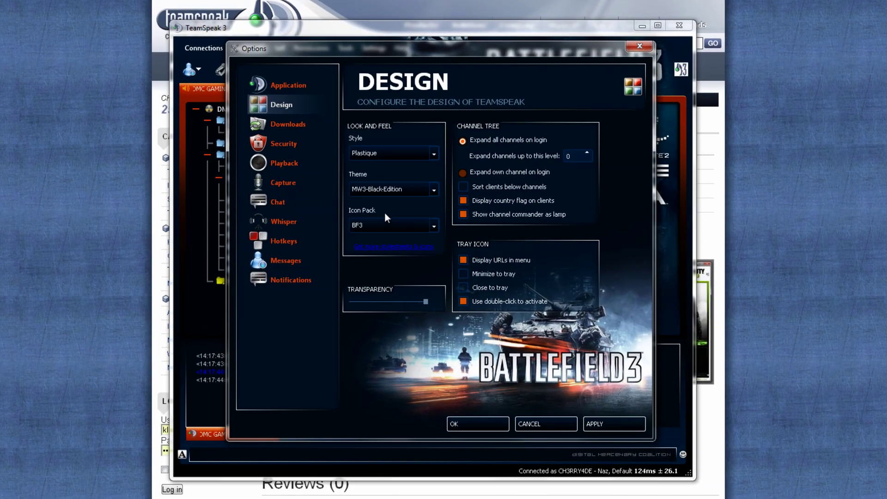
{"action": "left_click", "coordinate": [387, 222]}
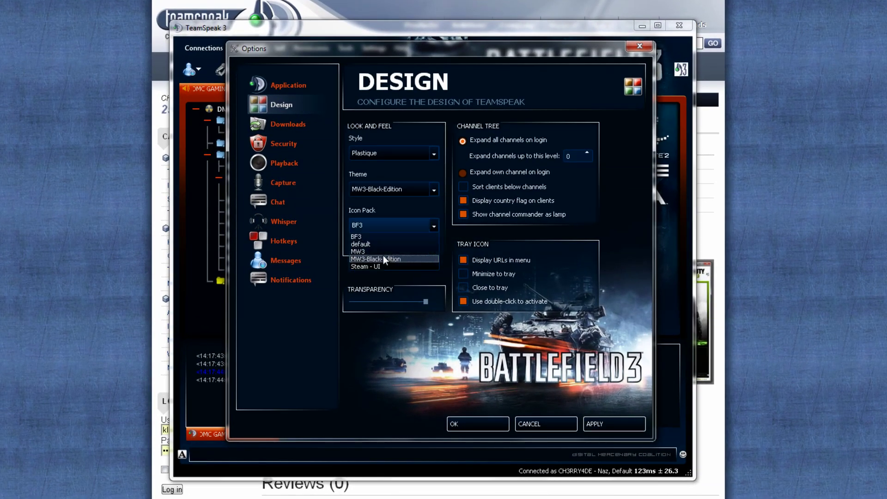
{"action": "left_click", "coordinate": [383, 259]}
{"action": "left_click", "coordinate": [600, 423]}
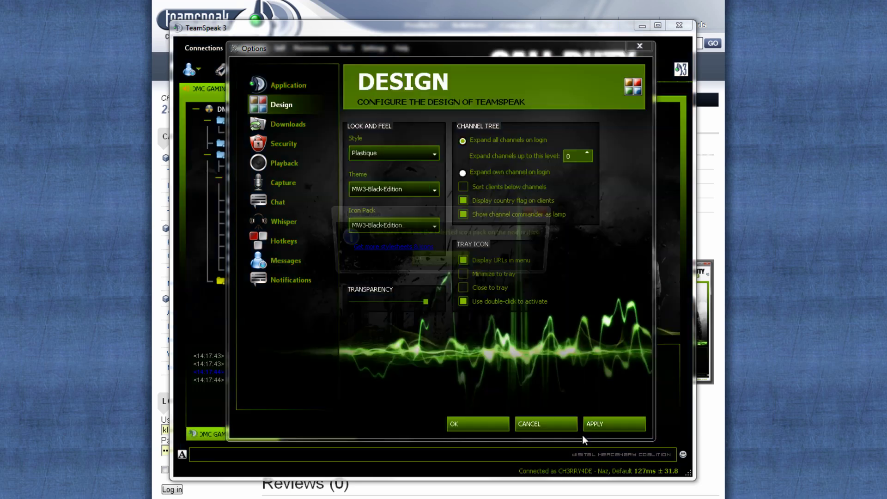
{"action": "left_click", "coordinate": [415, 258]}
{"action": "left_click", "coordinate": [480, 423]}
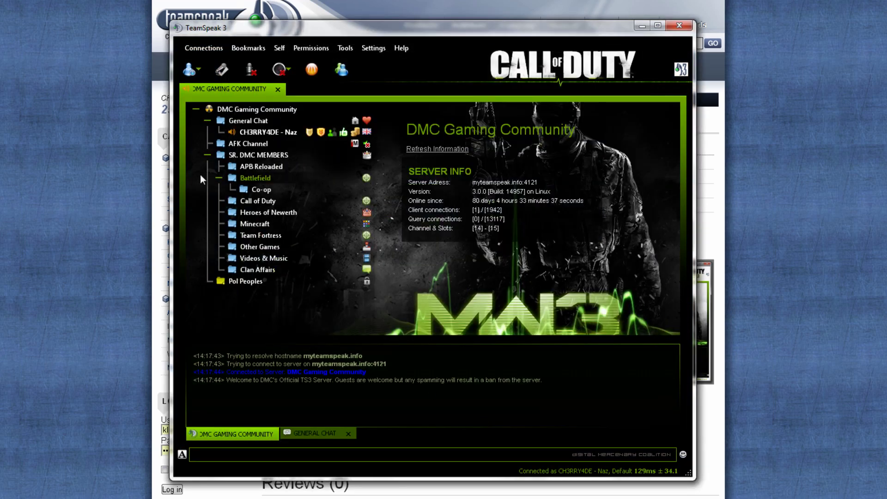
{"action": "left_click_drag", "start_coordinate": [245, 212], "coordinate": [336, 237]}
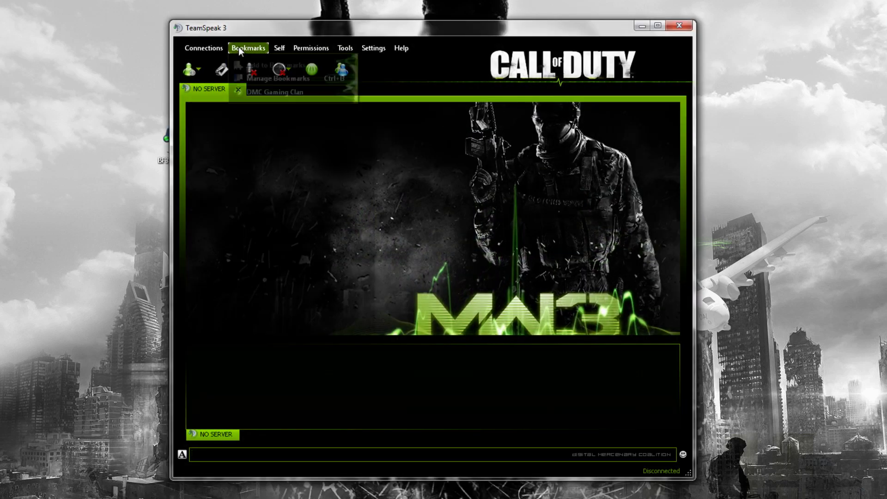
Step: Connect to the bookmarked DMC Gaming Clan server, and set both the theme and the icon pack to MW3 in the Design options
{"action": "left_click", "coordinate": [251, 92]}
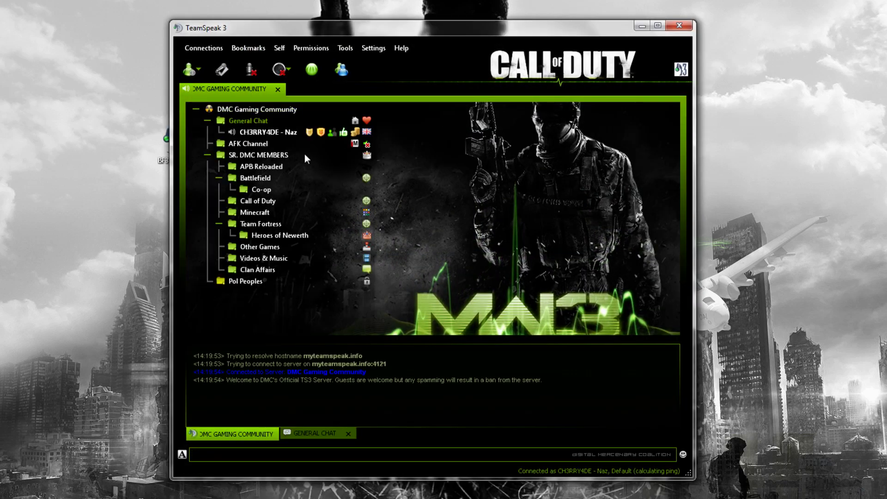
{"action": "left_click", "coordinate": [383, 51]}
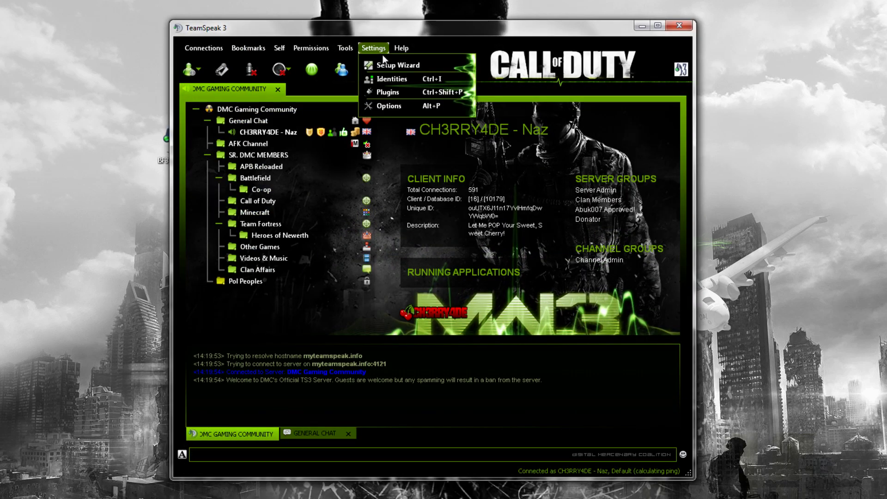
{"action": "left_click", "coordinate": [394, 109]}
{"action": "left_click_drag", "start_coordinate": [370, 52], "coordinate": [488, 45]}
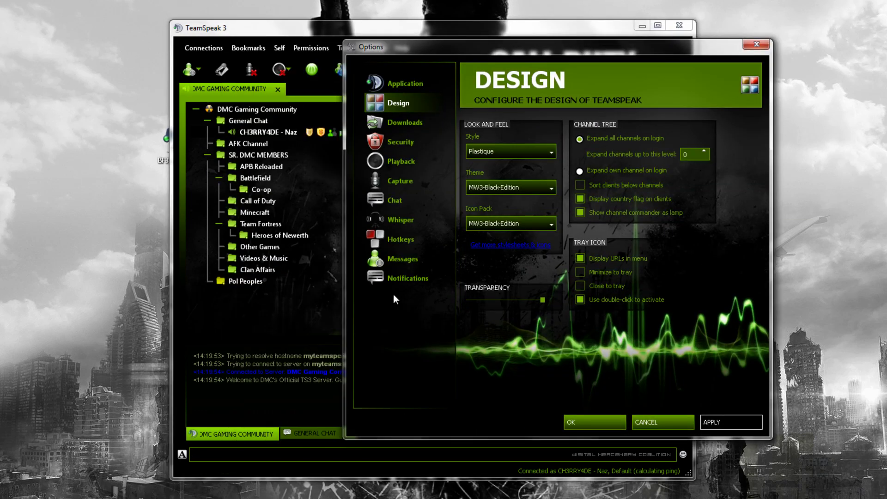
{"action": "left_click", "coordinate": [497, 187]}
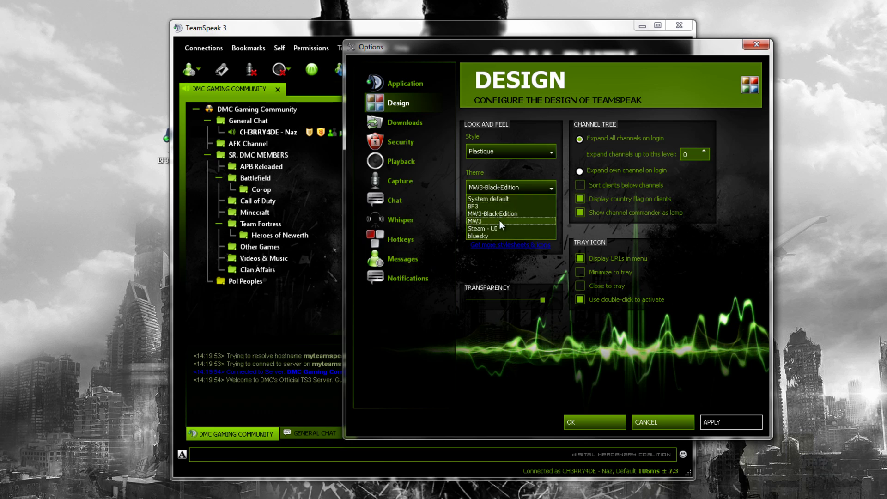
{"action": "left_click", "coordinate": [500, 221]}
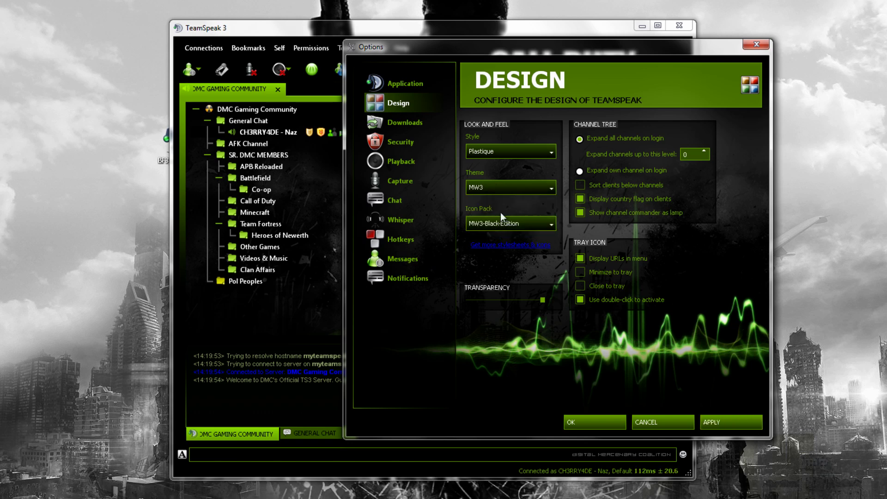
{"action": "left_click", "coordinate": [502, 225]}
{"action": "left_click", "coordinate": [503, 251]}
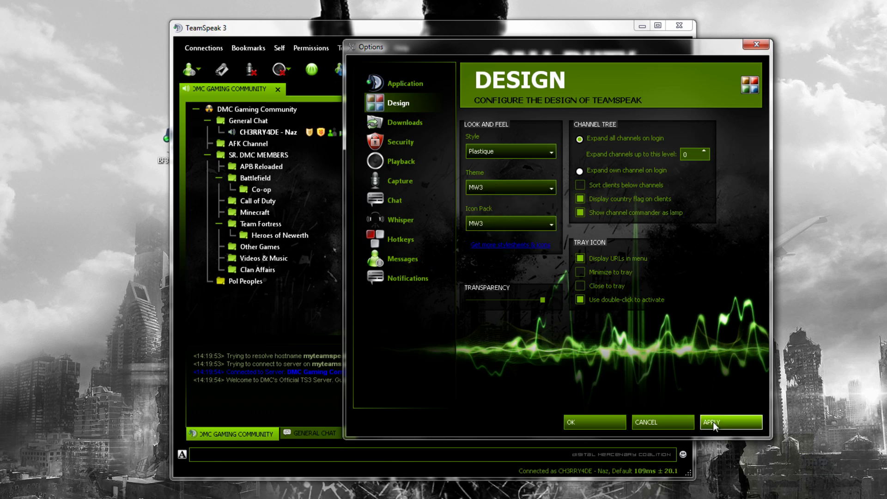
{"action": "left_click", "coordinate": [714, 423]}
{"action": "left_click", "coordinate": [567, 257]}
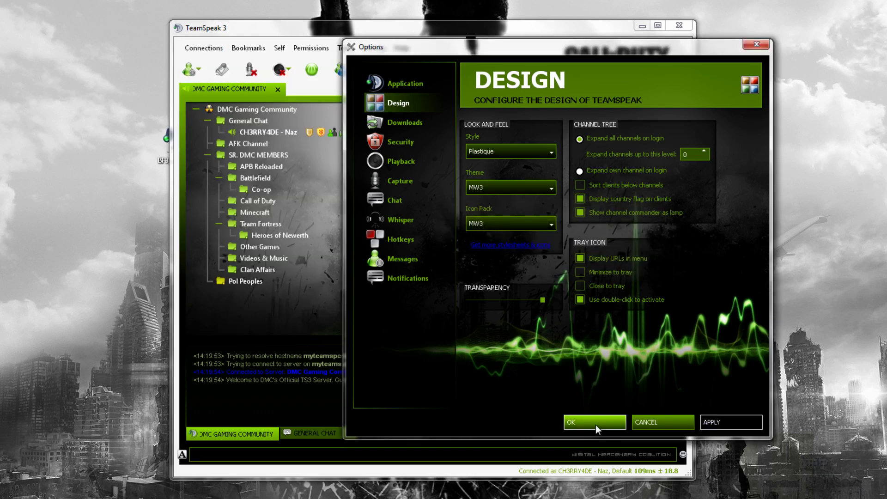
{"action": "left_click", "coordinate": [595, 422]}
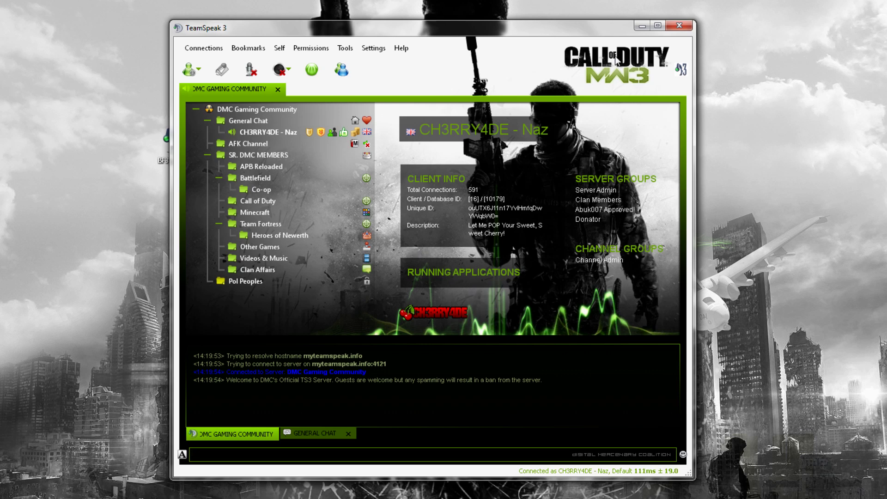
Step: Minimize TeamSpeak and copy the BF3-TS3-SKIN archive from the Dropbox Public folder to the desktop
{"action": "left_click", "coordinate": [640, 26]}
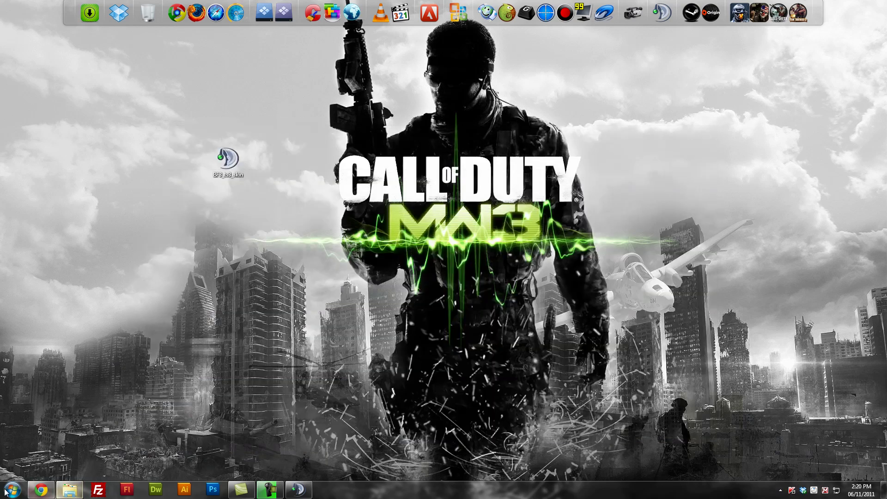
{"action": "left_click", "coordinate": [6, 493]}
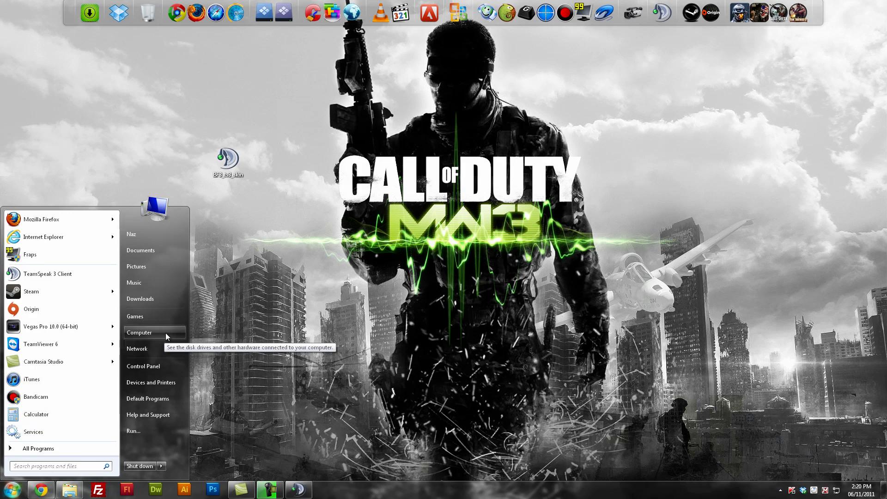
{"action": "left_click", "coordinate": [804, 491]}
{"action": "double_click", "coordinate": [354, 212]}
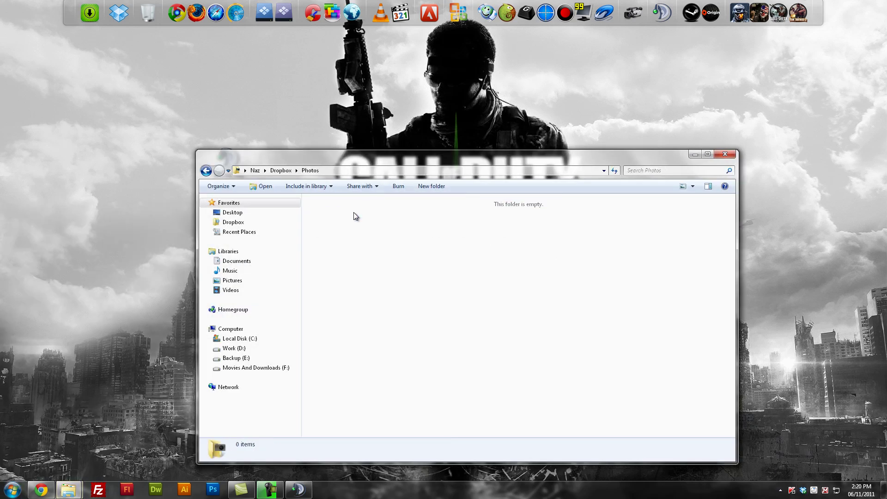
{"action": "left_click", "coordinate": [206, 170]}
{"action": "double_click", "coordinate": [349, 231]}
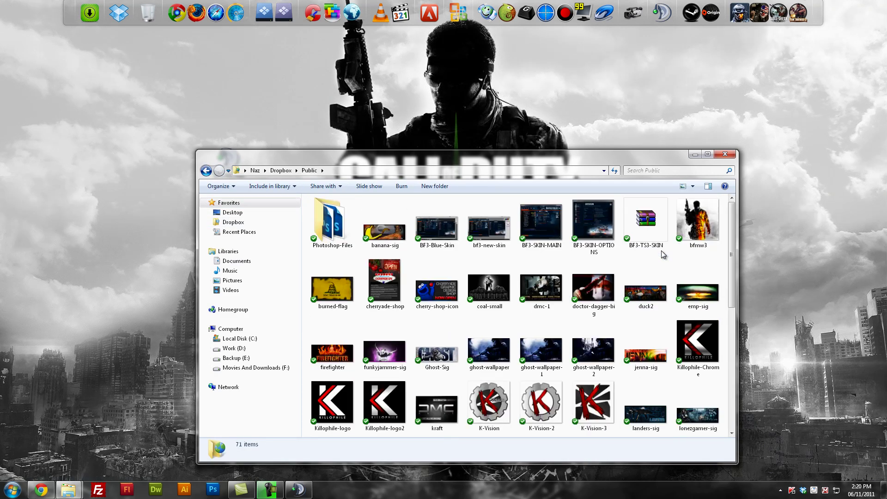
{"action": "right_click", "coordinate": [647, 222]}
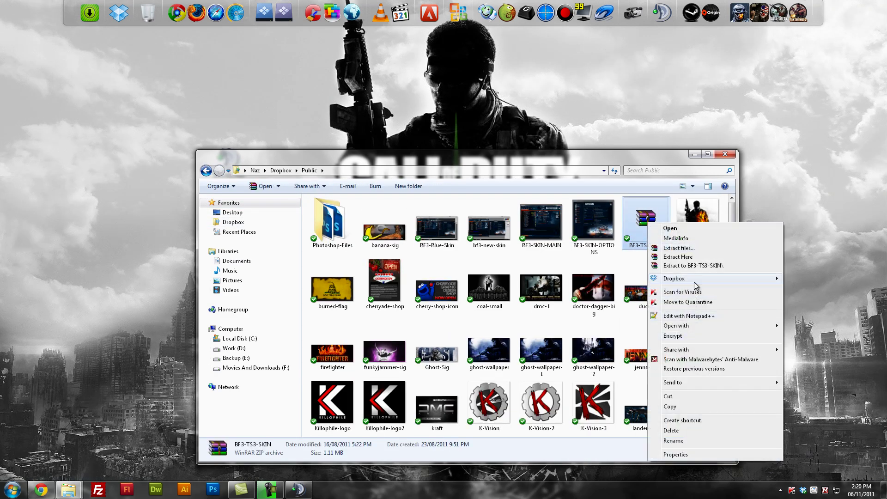
{"action": "left_click", "coordinate": [671, 407]}
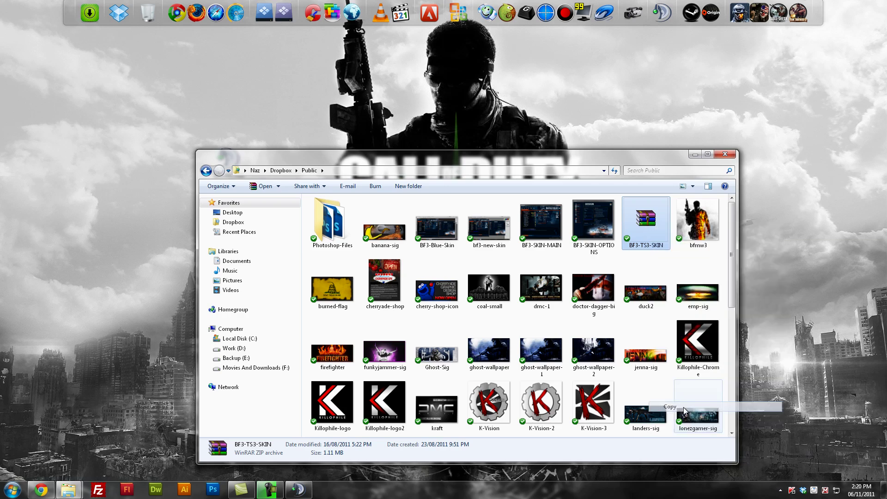
{"action": "left_click", "coordinate": [724, 154]}
{"action": "right_click", "coordinate": [499, 157]}
{"action": "left_click", "coordinate": [531, 198]}
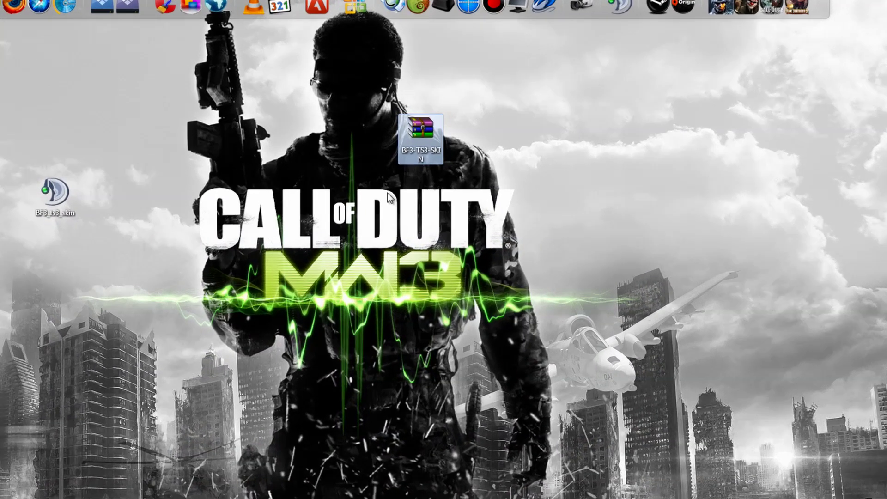
Step: Extract the desktop archive into a BF3-TS3-SKIN folder and look through its styles and gfx subfolders
{"action": "right_click", "coordinate": [419, 134]}
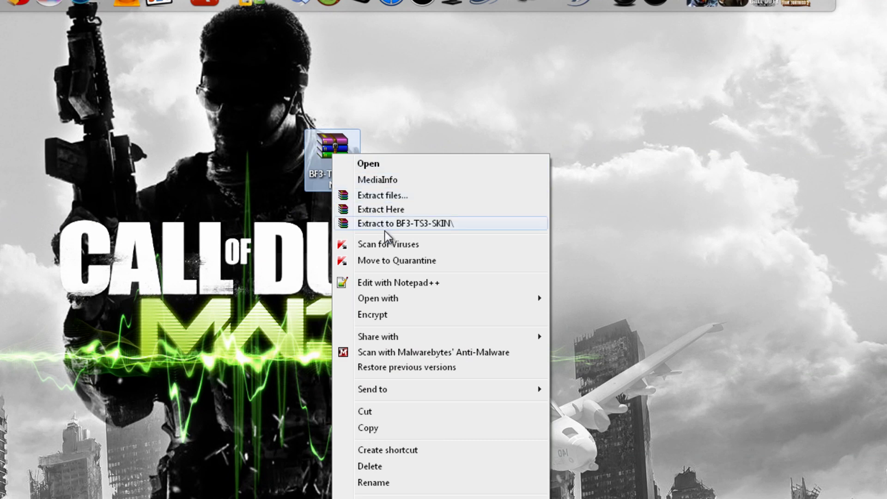
{"action": "left_click", "coordinate": [394, 221]}
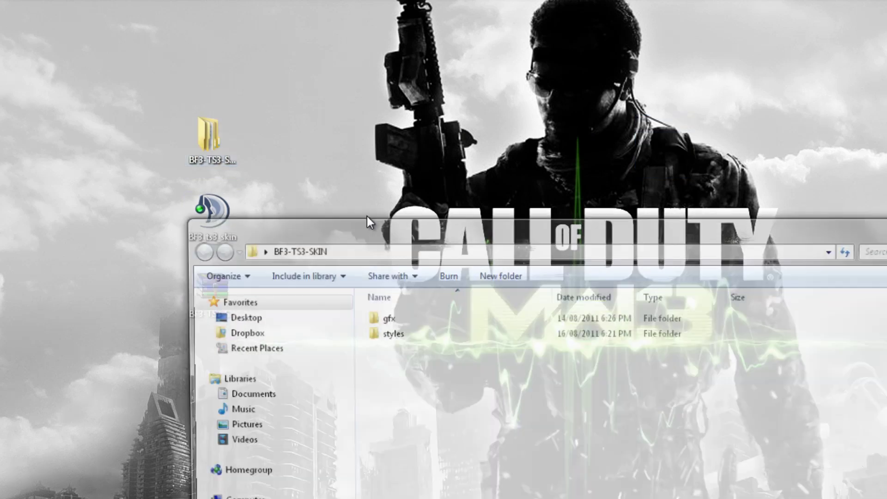
{"action": "left_click_drag", "start_coordinate": [537, 245], "coordinate": [531, 159]}
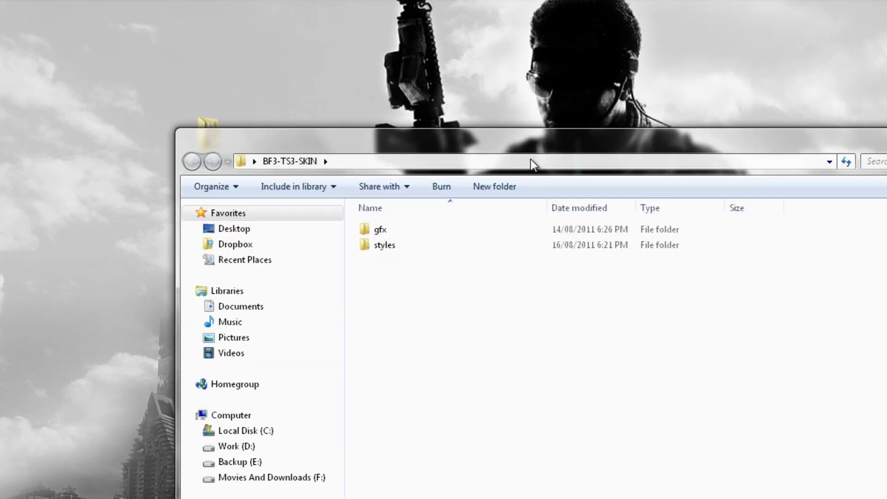
{"action": "double_click", "coordinate": [408, 249]}
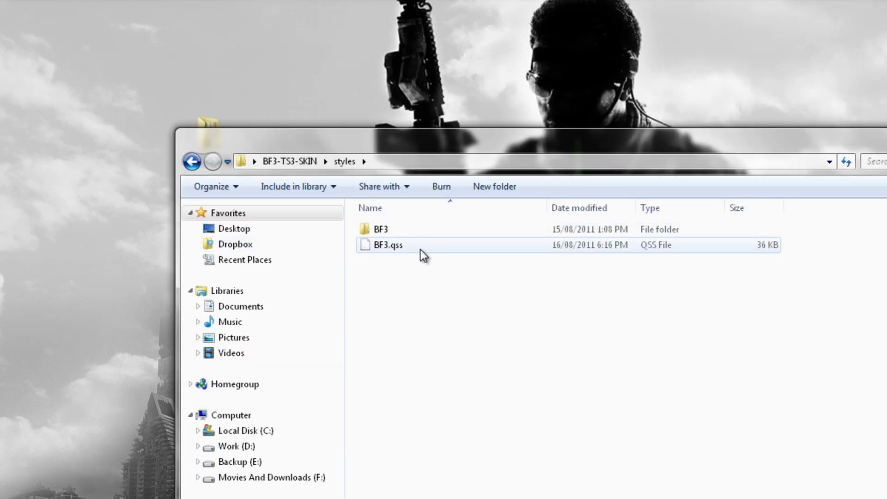
{"action": "left_click", "coordinate": [192, 162]}
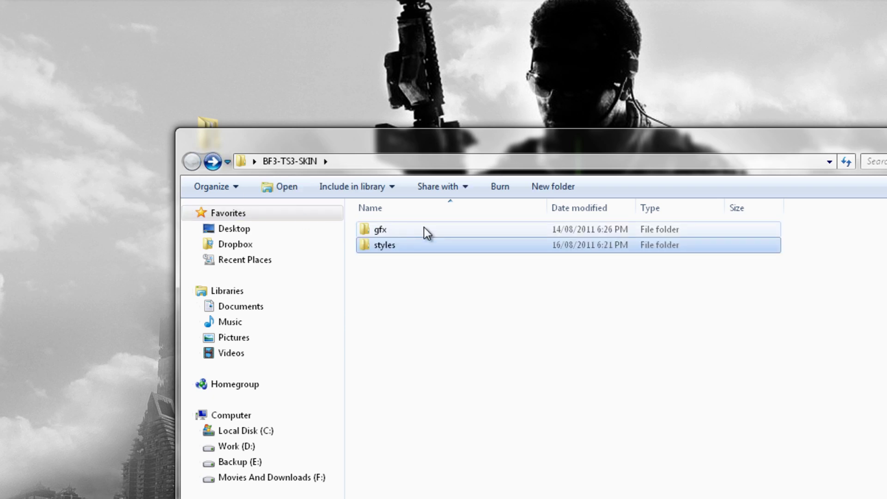
{"action": "double_click", "coordinate": [424, 227]}
{"action": "left_click", "coordinate": [192, 162]}
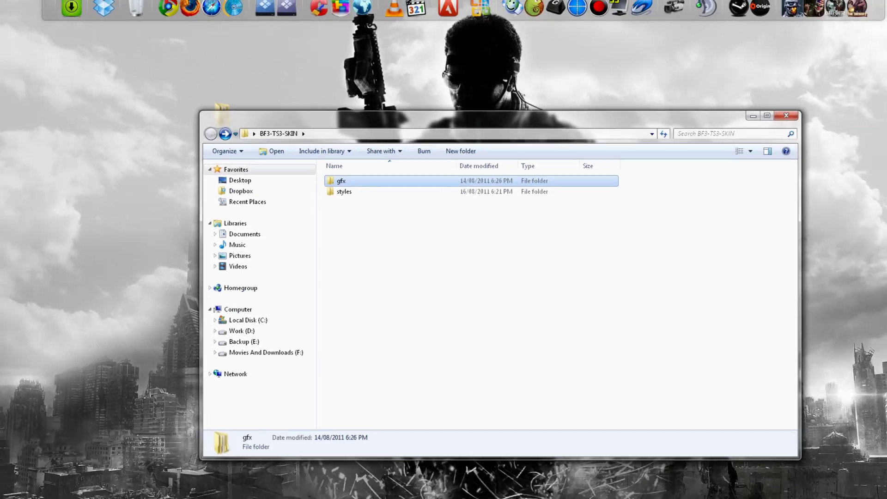
Step: Open the TeamSpeak 3 Client folder under Program Files on Local Disk (C:) in a second Explorer window
{"action": "key", "text": "super"}
{"action": "key", "text": "Escape"}
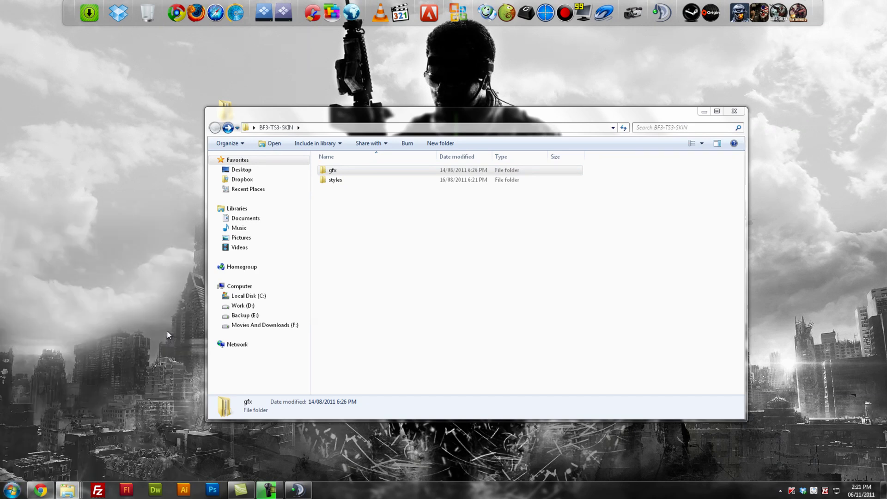
{"action": "key", "text": "super+e"}
{"action": "double_click", "coordinate": [404, 187]}
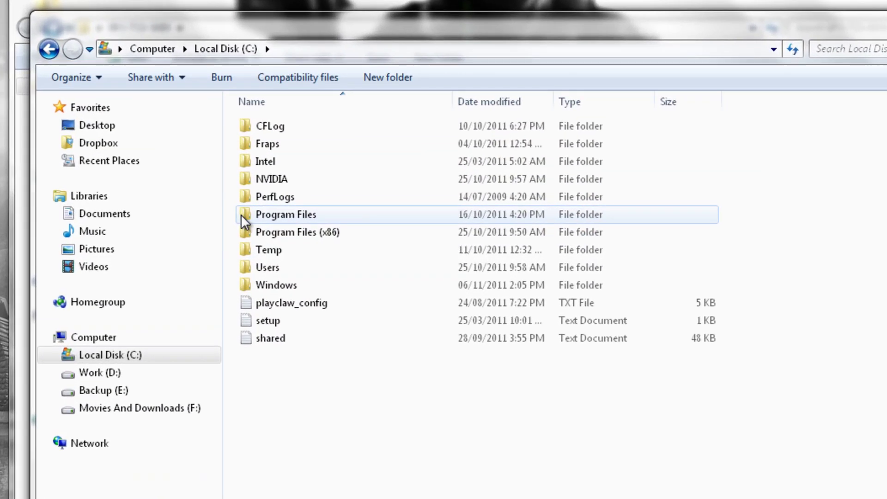
{"action": "double_click", "coordinate": [348, 216]}
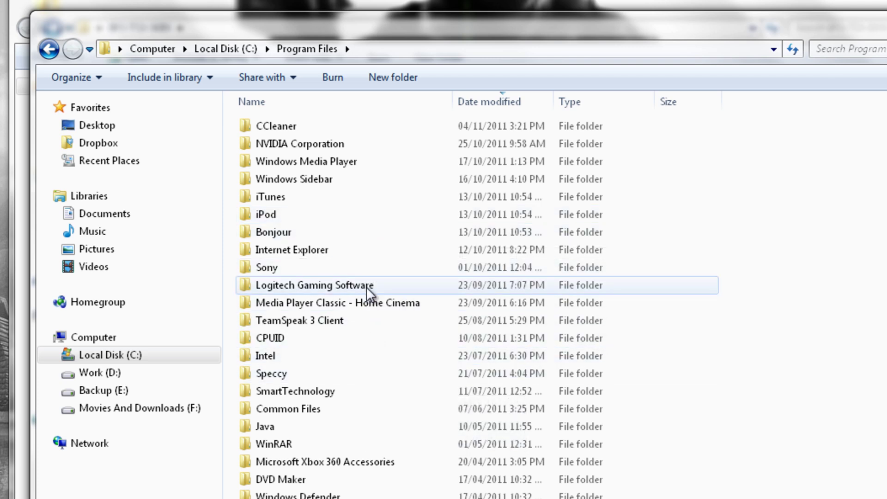
{"action": "key", "text": "t"}
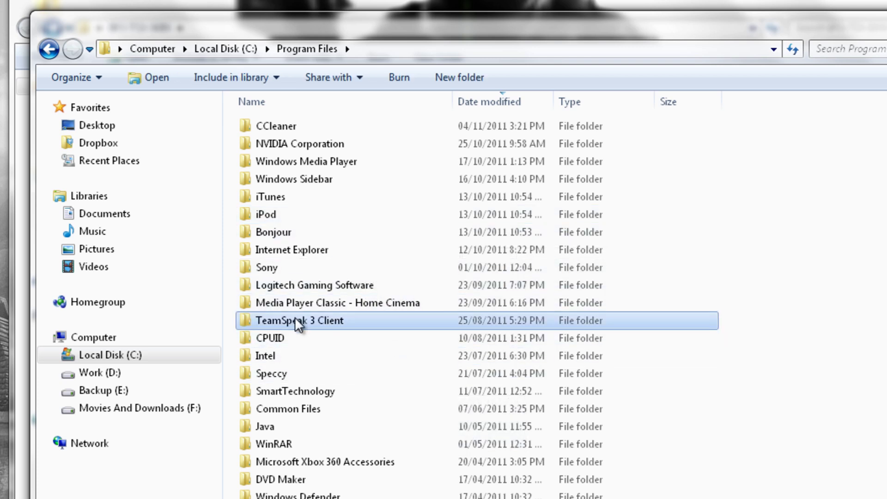
{"action": "double_click", "coordinate": [394, 323]}
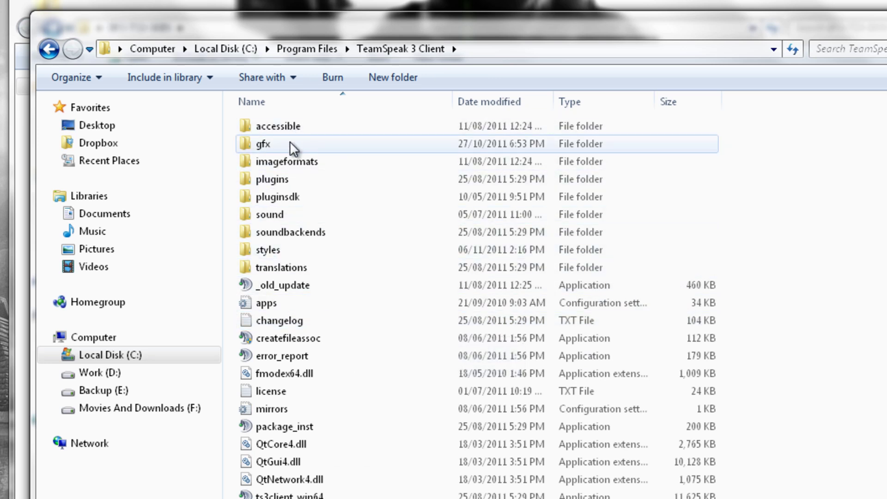
Step: Examine the contents of the styles and gfx folders inside the TeamSpeak 3 Client folder
{"action": "double_click", "coordinate": [289, 251]}
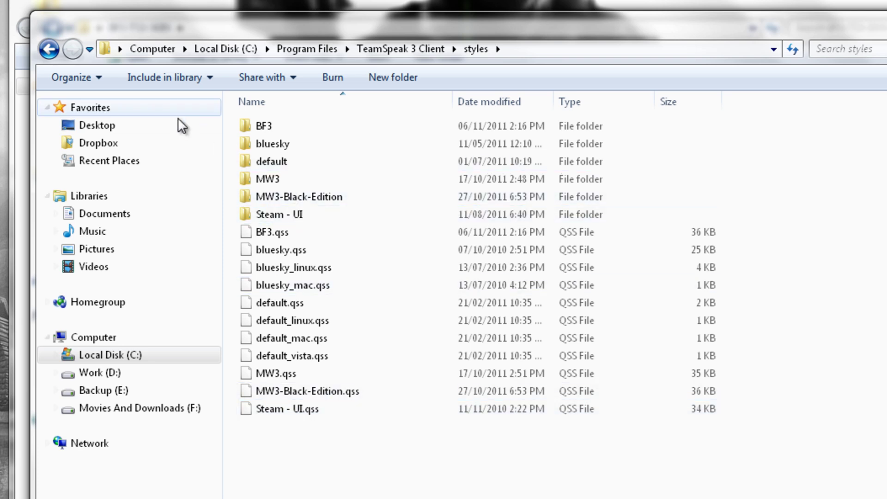
{"action": "left_click", "coordinate": [49, 48]}
{"action": "double_click", "coordinate": [287, 149]}
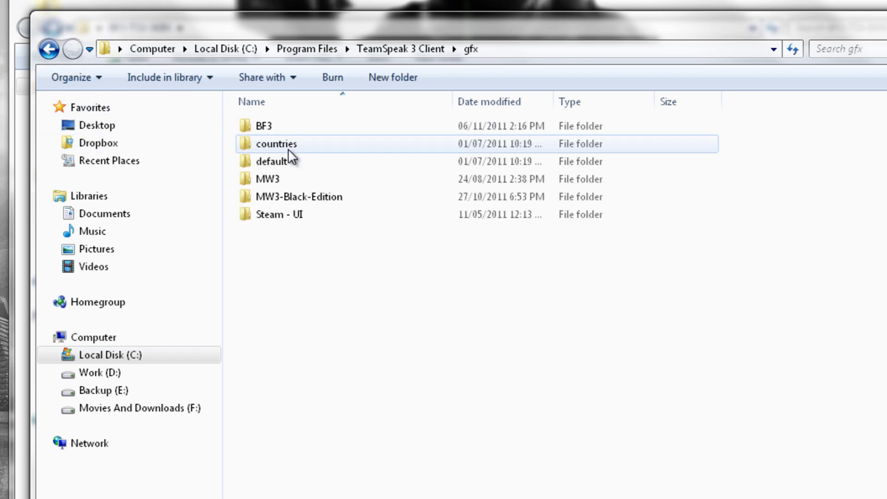
{"action": "left_click", "coordinate": [50, 49]}
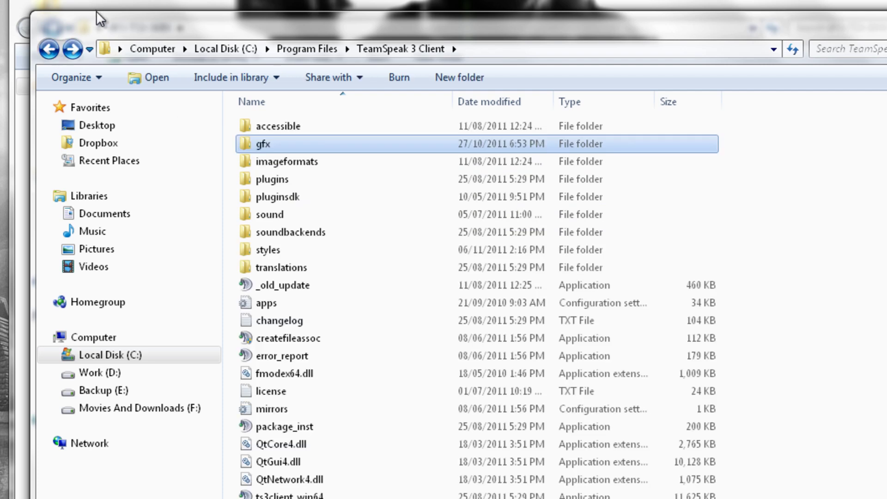
Step: Copy the gfx and styles folders from the extracted BF3-TS3-SKIN folder
{"action": "left_click", "coordinate": [96, 10]}
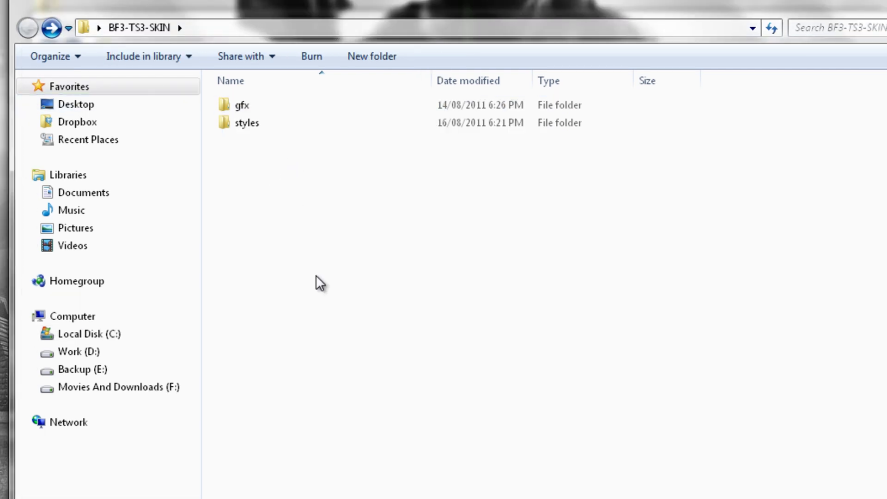
{"action": "left_click_drag", "start_coordinate": [402, 218], "coordinate": [259, 115]}
{"action": "key", "text": "ctrl+c"}
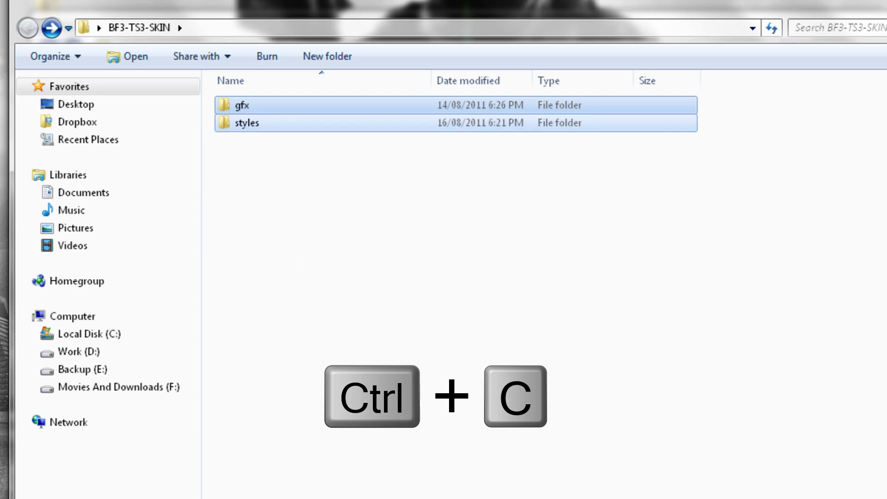
{"action": "right_click", "coordinate": [422, 105]}
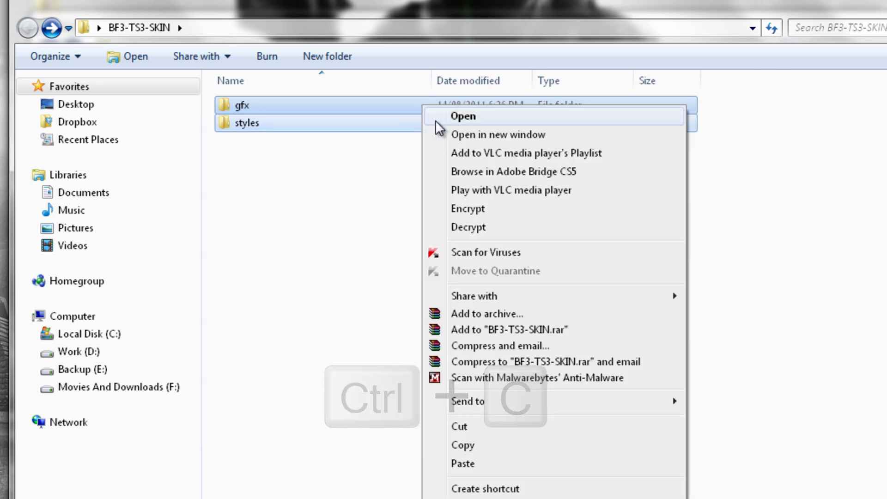
{"action": "left_click", "coordinate": [491, 442]}
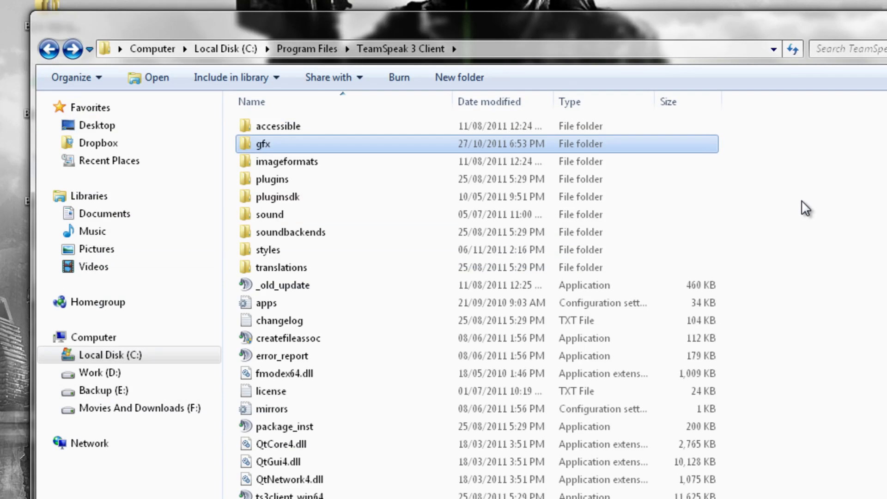
Step: Try to paste the copied gfx and styles folders into the TeamSpeak 3 Client folder
{"action": "left_click", "coordinate": [805, 209]}
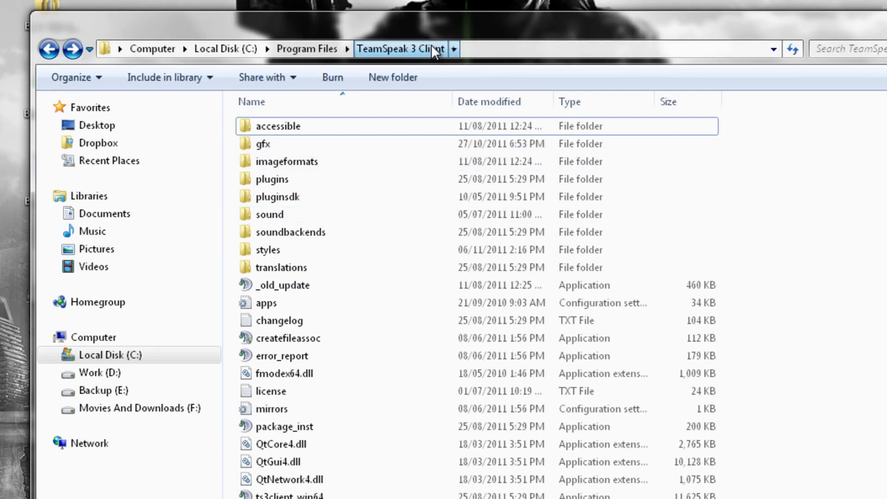
{"action": "right_click", "coordinate": [816, 191]}
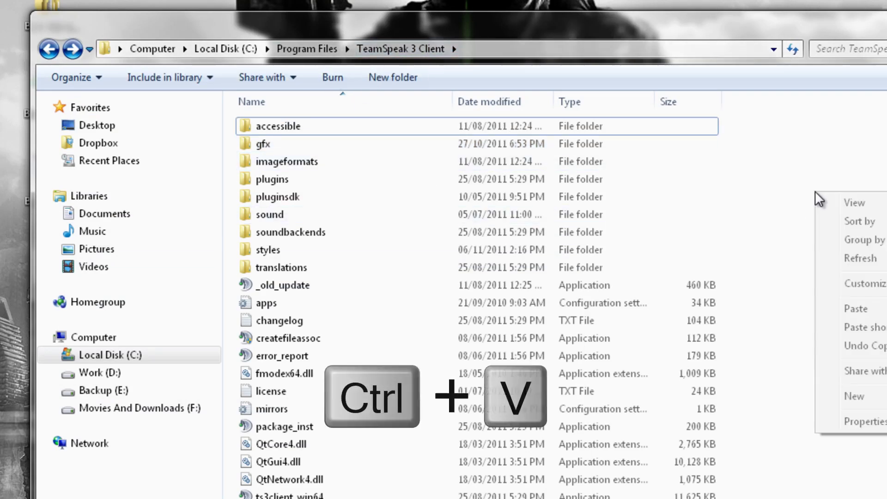
{"action": "left_click", "coordinate": [869, 308]}
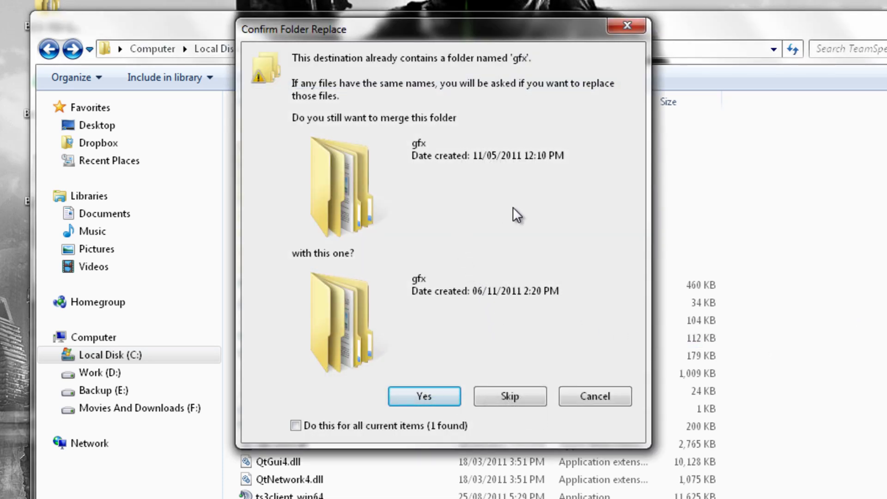
{"action": "key", "text": "Return"}
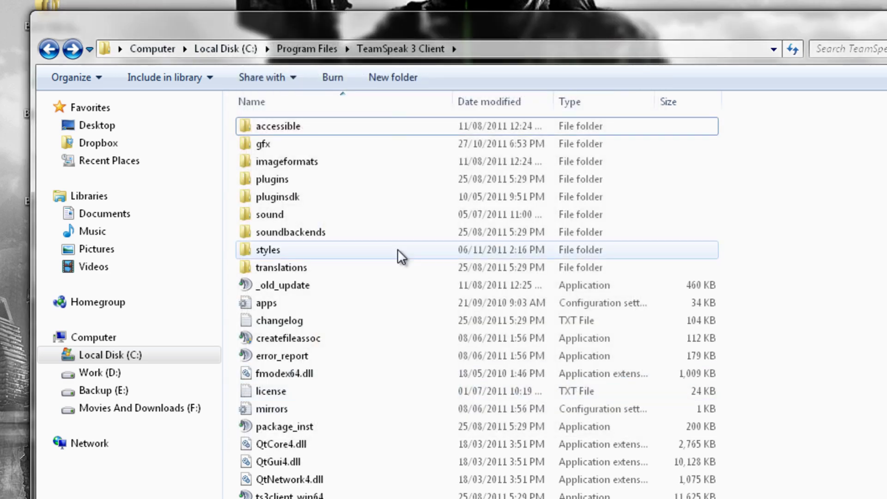
Step: Delete the existing BF3 folder from the client's gfx folder with administrator permission, and return to the TeamSpeak 3 Client folder
{"action": "double_click", "coordinate": [286, 143]}
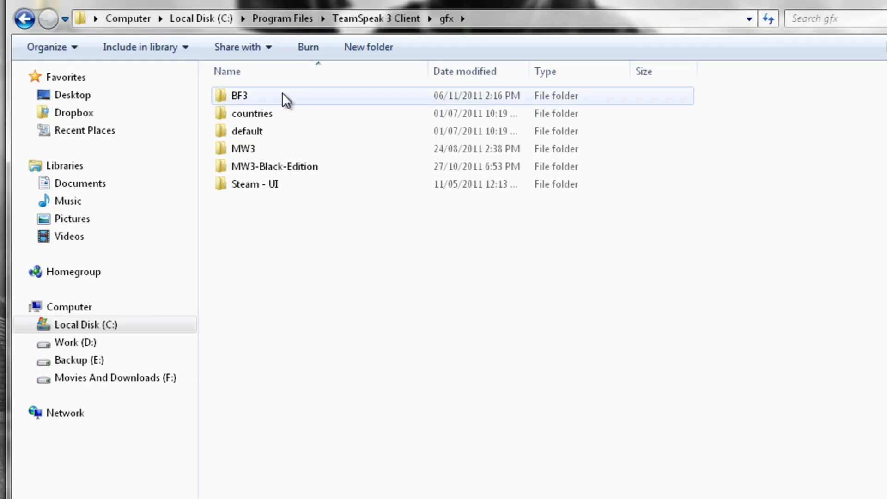
{"action": "left_click", "coordinate": [283, 96]}
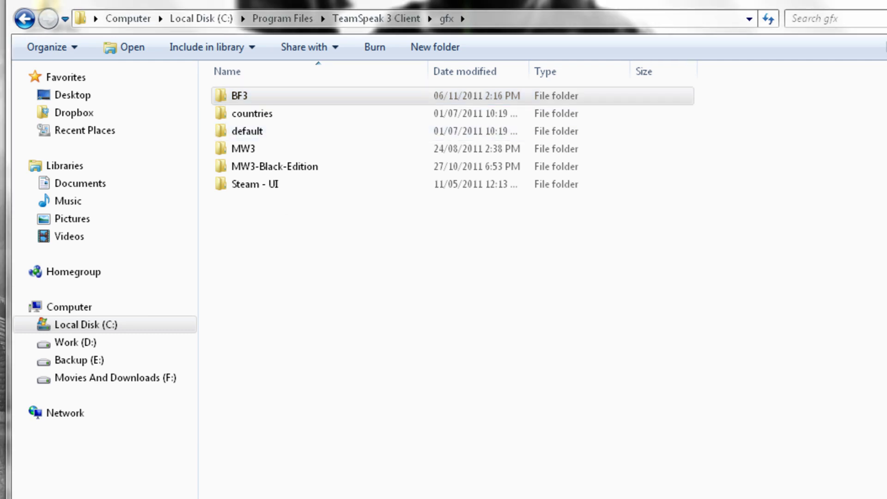
{"action": "left_click", "coordinate": [291, 127]}
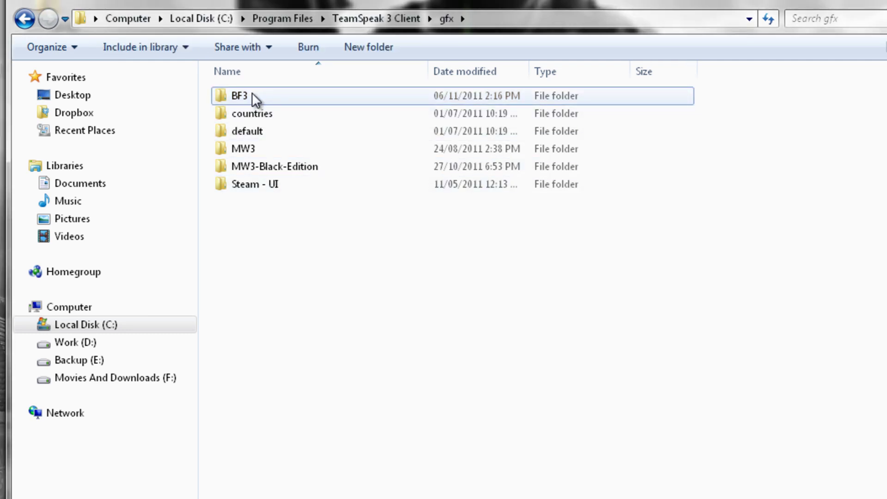
{"action": "left_click", "coordinate": [253, 95]}
{"action": "key", "text": "Delete"}
{"action": "key", "text": "Return"}
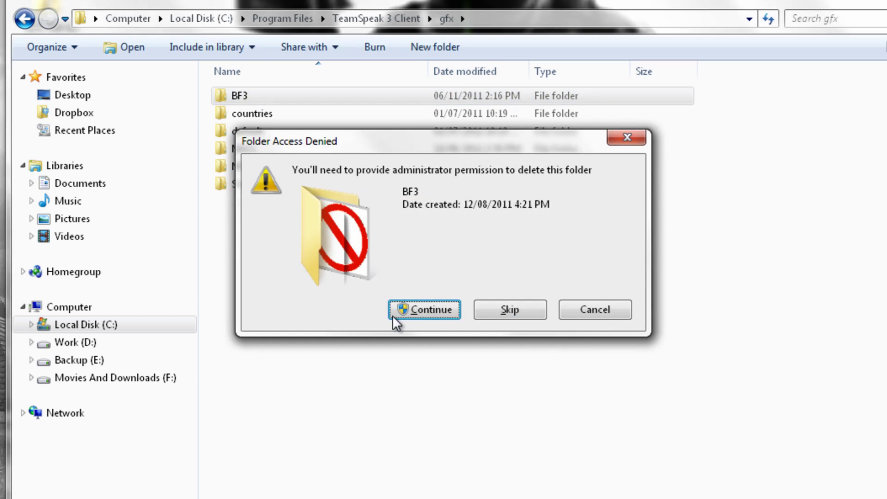
{"action": "left_click", "coordinate": [394, 316]}
{"action": "left_click", "coordinate": [26, 19]}
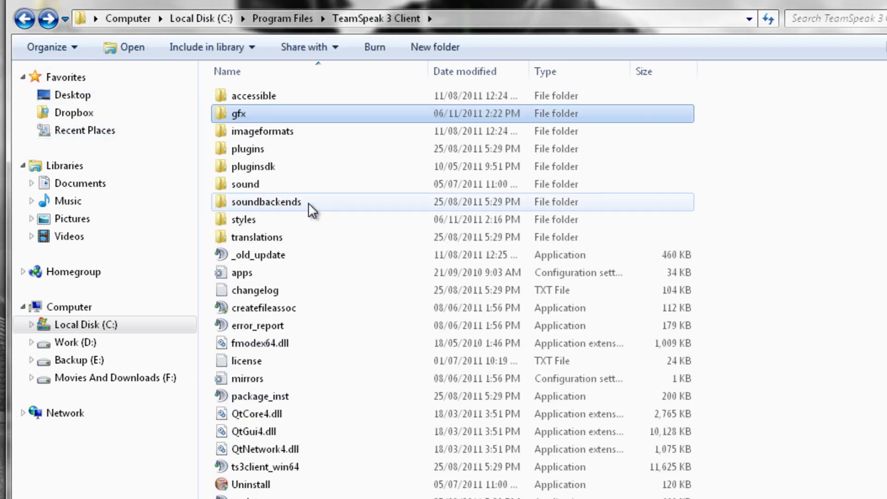
Step: Delete the BF3.qss file and the BF3 folder from the client's styles folder, and return to the TeamSpeak 3 Client folder
{"action": "double_click", "coordinate": [298, 218]}
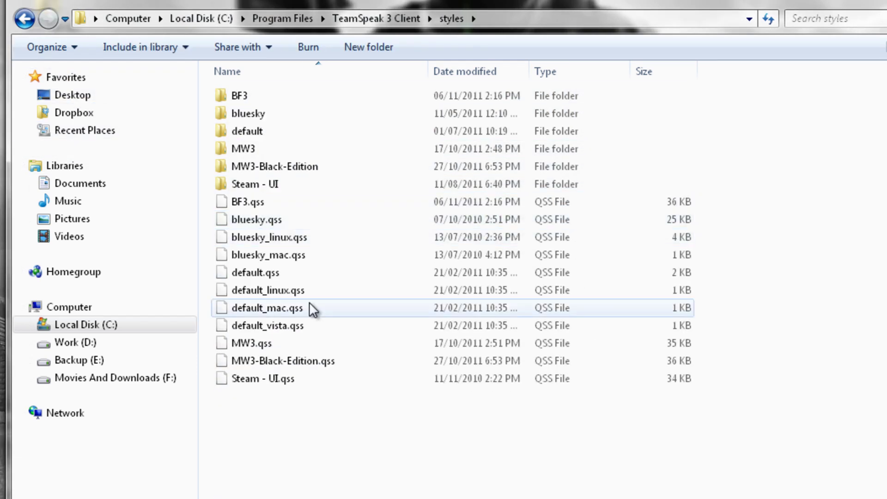
{"action": "left_click", "coordinate": [275, 203]}
{"action": "key", "text": "Delete"}
{"action": "key", "text": "Return"}
{"action": "key", "text": "Return"}
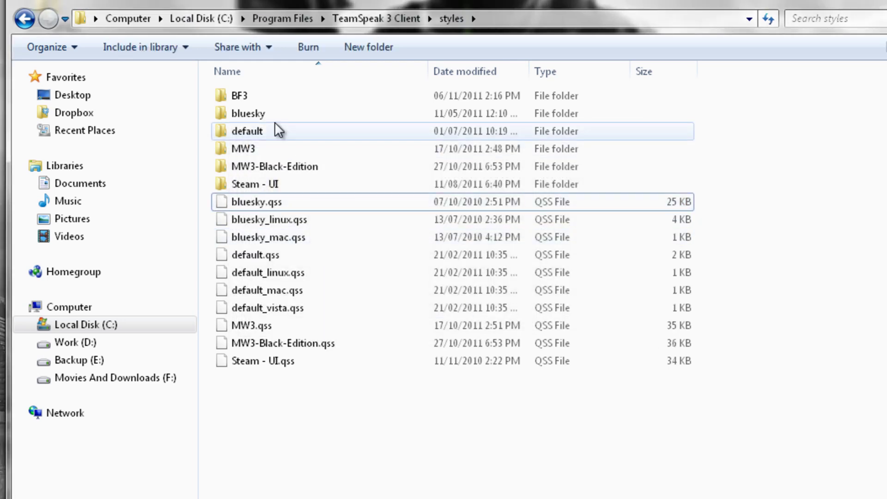
{"action": "left_click", "coordinate": [274, 96]}
{"action": "key", "text": "Delete"}
{"action": "key", "text": "Return"}
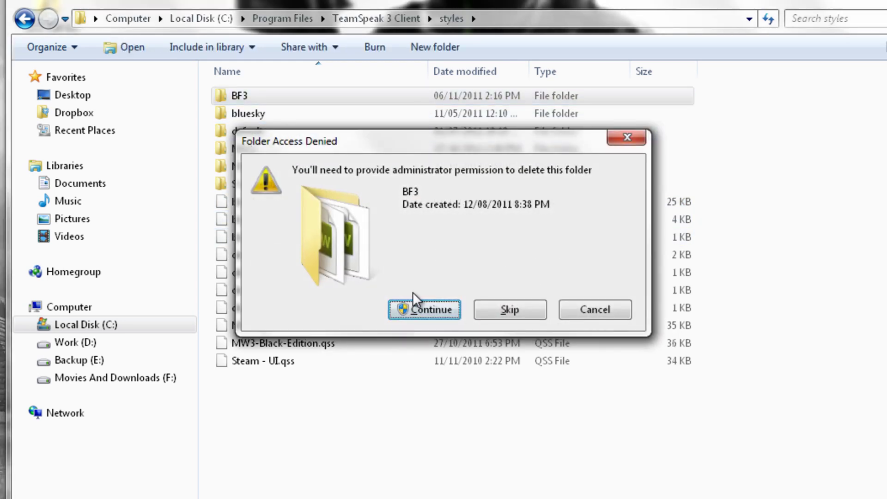
{"action": "left_click", "coordinate": [417, 309]}
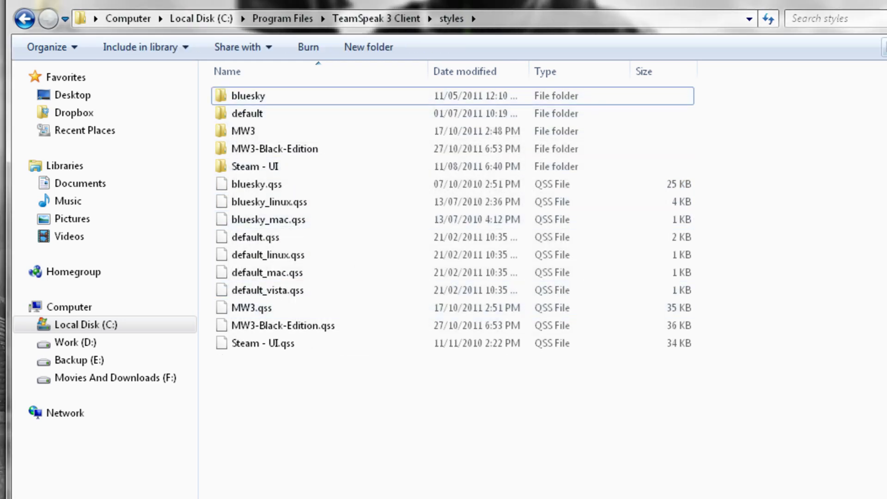
{"action": "left_click", "coordinate": [24, 18]}
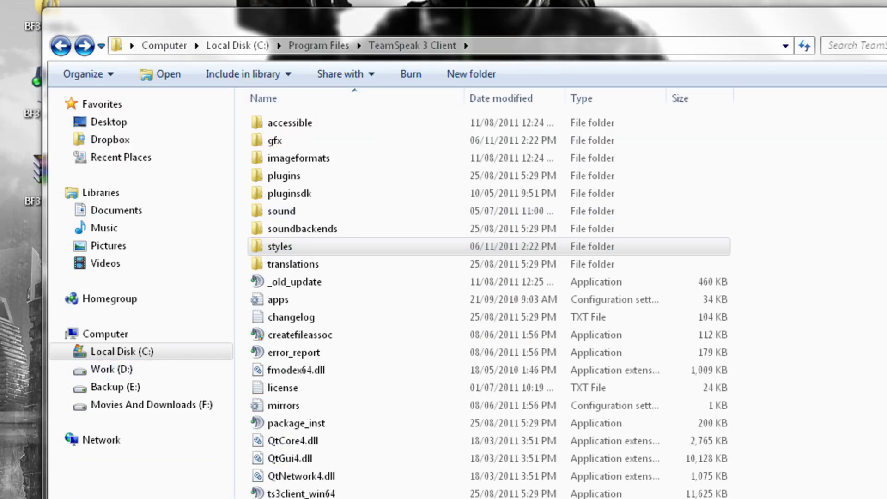
Step: Copy gfx and styles from BF3-TS3-SKIN into the TeamSpeak 3 Client folder, merging both with the existing folders and granting administrator permission
{"action": "key", "text": "alt+Tab"}
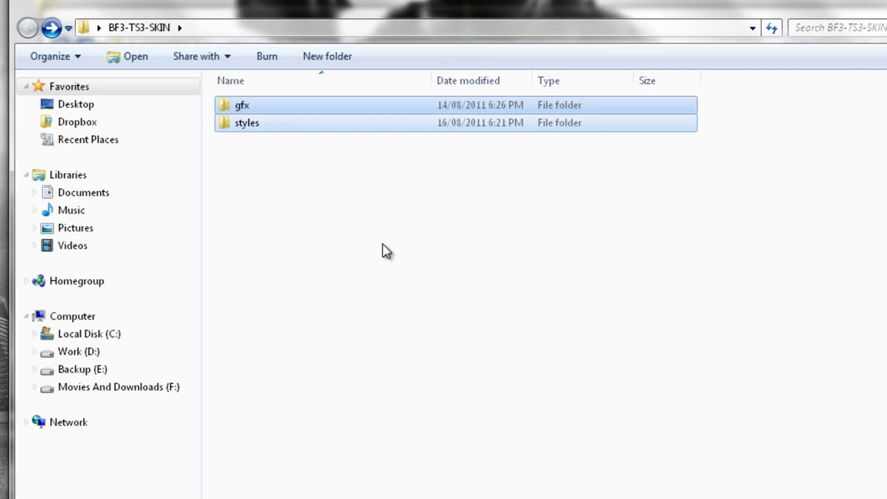
{"action": "left_click_drag", "start_coordinate": [388, 235], "coordinate": [237, 107]}
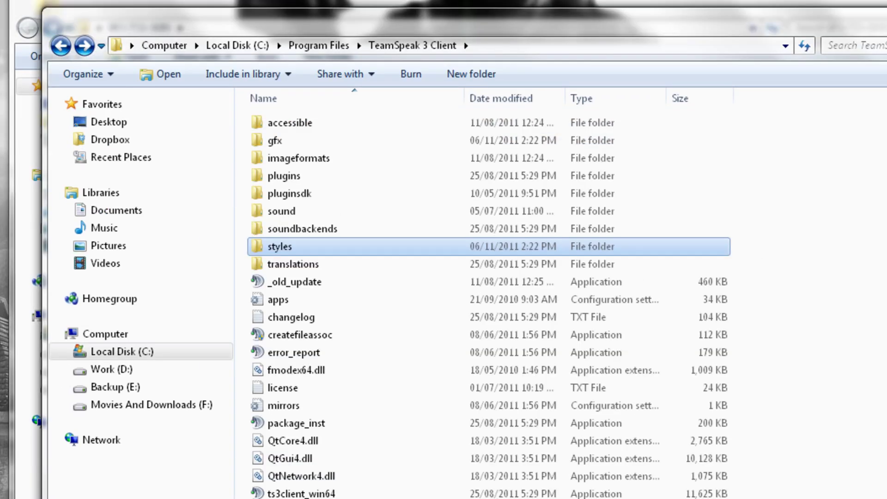
{"action": "key", "text": "alt+Tab"}
{"action": "left_click", "coordinate": [858, 232]}
{"action": "key", "text": "ctrl+v"}
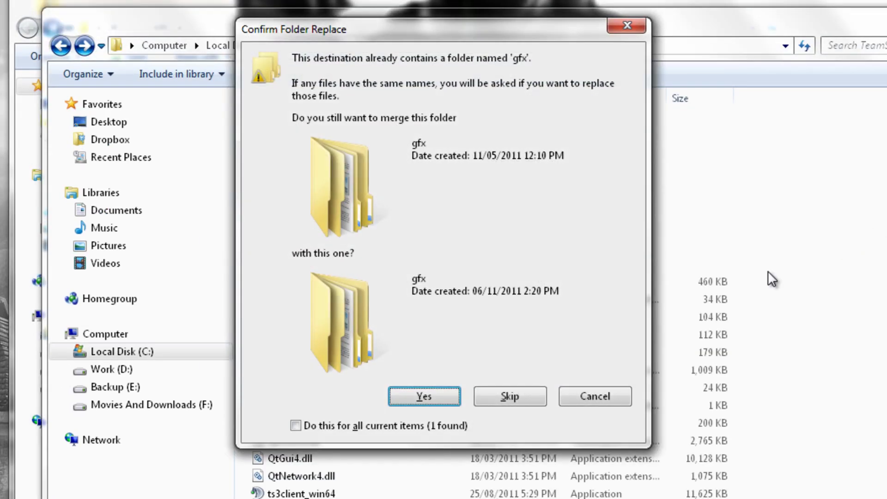
{"action": "left_click", "coordinate": [423, 396]}
{"action": "left_click", "coordinate": [423, 395]}
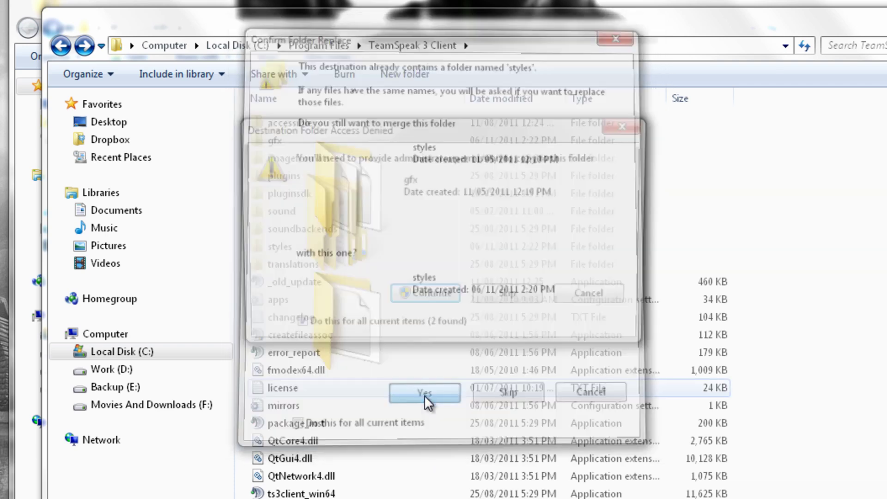
{"action": "left_click", "coordinate": [431, 293]}
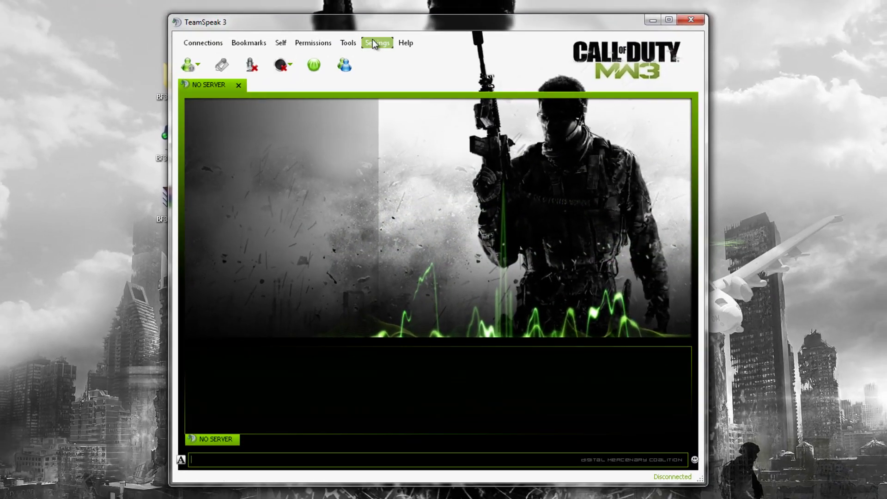
Step: Switch to TeamSpeak, set both the theme and the icon pack to BF3 in the Design options, and apply the changes
{"action": "left_click", "coordinate": [374, 44]}
{"action": "left_click", "coordinate": [390, 102]}
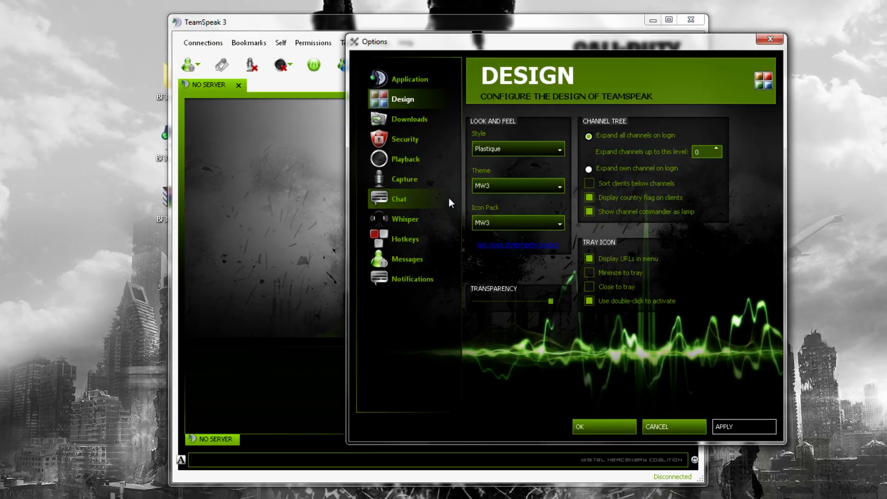
{"action": "left_click", "coordinate": [499, 148]}
{"action": "left_click", "coordinate": [500, 147]}
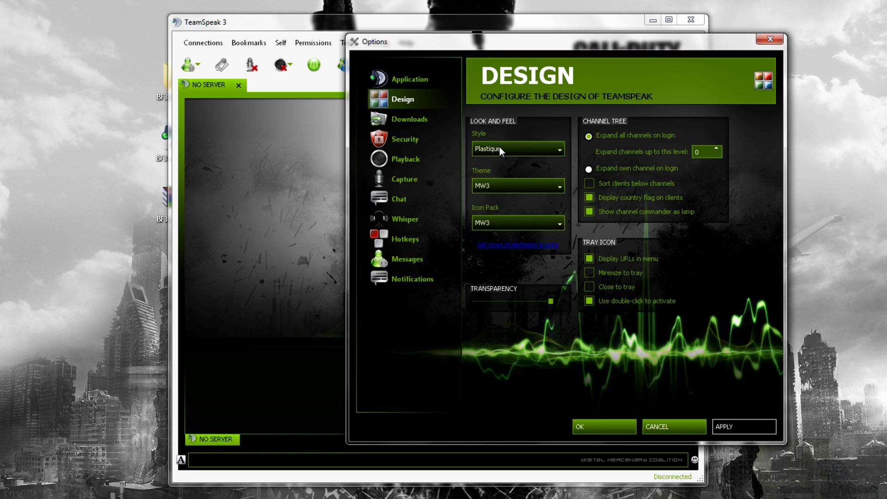
{"action": "left_click", "coordinate": [500, 185]}
{"action": "left_click", "coordinate": [500, 205]}
{"action": "left_click", "coordinate": [498, 223]}
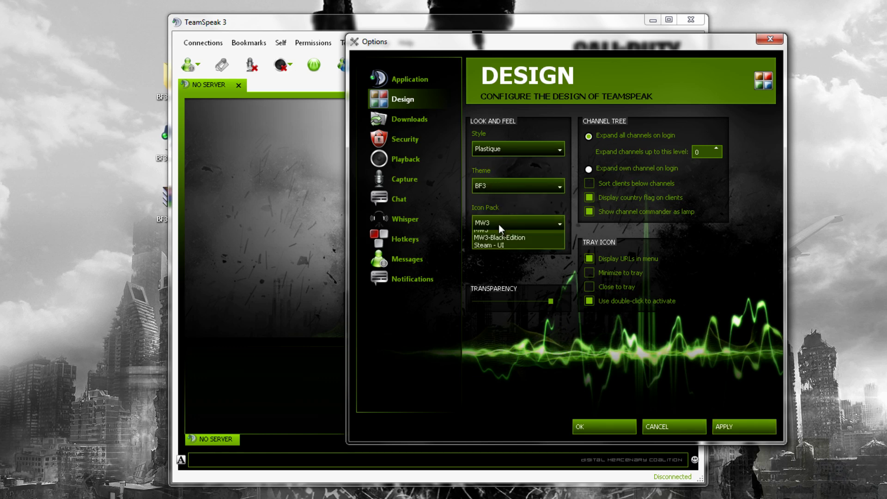
{"action": "left_click", "coordinate": [499, 232]}
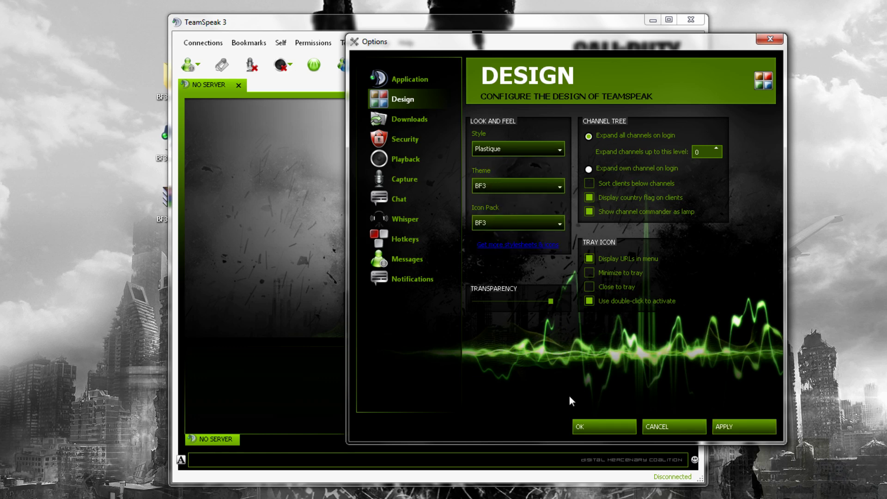
{"action": "left_click", "coordinate": [744, 422]}
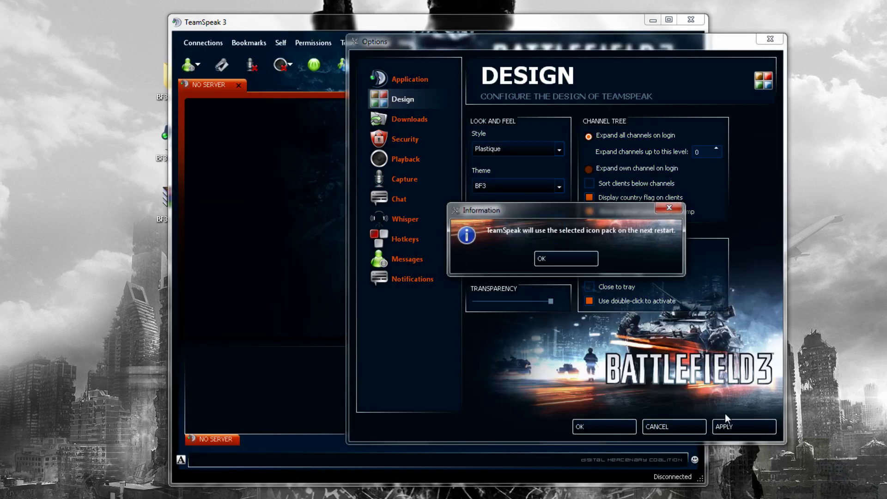
{"action": "left_click", "coordinate": [562, 257]}
{"action": "left_click", "coordinate": [605, 426]}
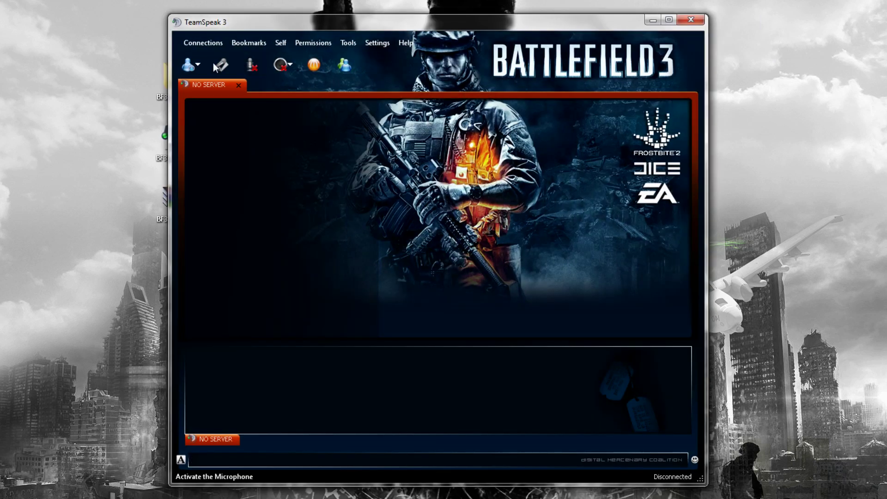
Step: Connect to the bookmarked DMC Gaming Community server
{"action": "left_click", "coordinate": [254, 45]}
{"action": "left_click", "coordinate": [265, 88]}
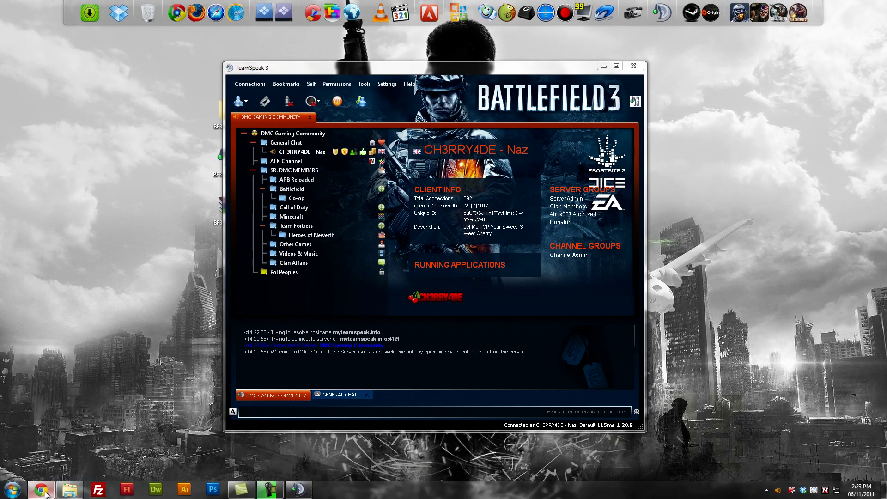
Step: Switch to Chrome and read the Call of Duty: Modern Warfare 3 - White Edition add-on page
{"action": "left_click", "coordinate": [45, 495]}
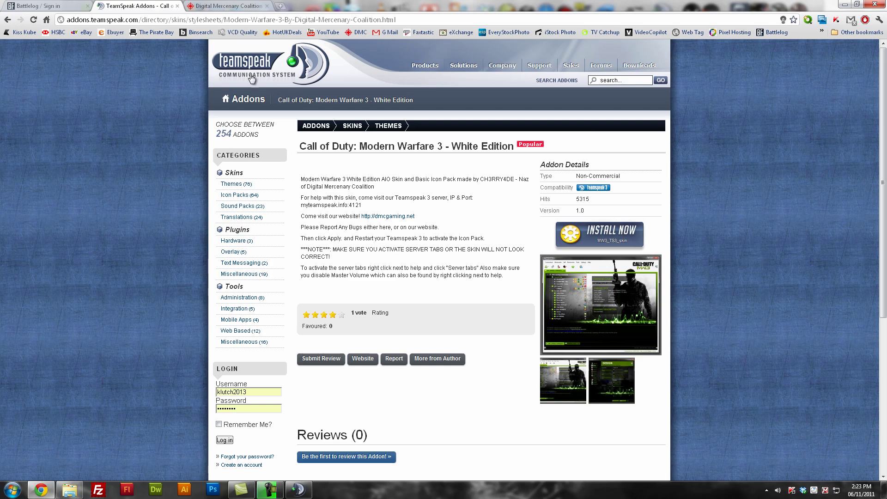
{"action": "scroll", "coordinate": [414, 317], "scroll_direction": "down", "scroll_amount": 3}
{"action": "scroll", "coordinate": [417, 317], "scroll_direction": "up", "scroll_amount": 2}
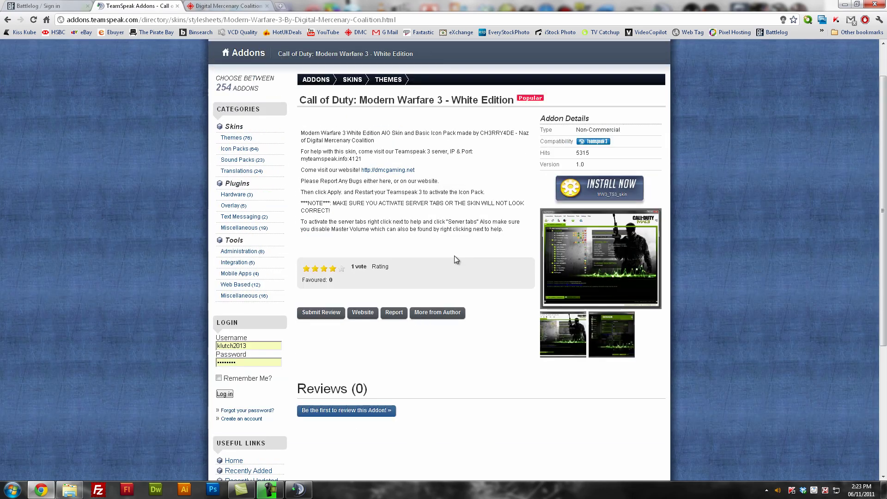
{"action": "scroll", "coordinate": [454, 256], "scroll_direction": "up", "scroll_amount": 1}
Step: Open the dmcgaming.net site, reload it, and look through its forums and the Teamspeak 3 Custom Skins section
{"action": "left_click", "coordinate": [370, 216]}
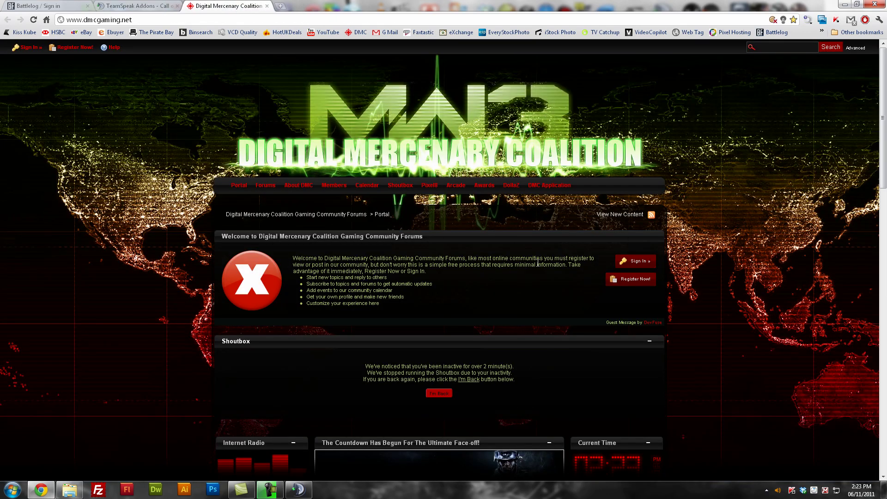
{"action": "scroll", "coordinate": [689, 259], "scroll_direction": "down", "scroll_amount": 2}
{"action": "scroll", "coordinate": [689, 251], "scroll_direction": "up", "scroll_amount": 2}
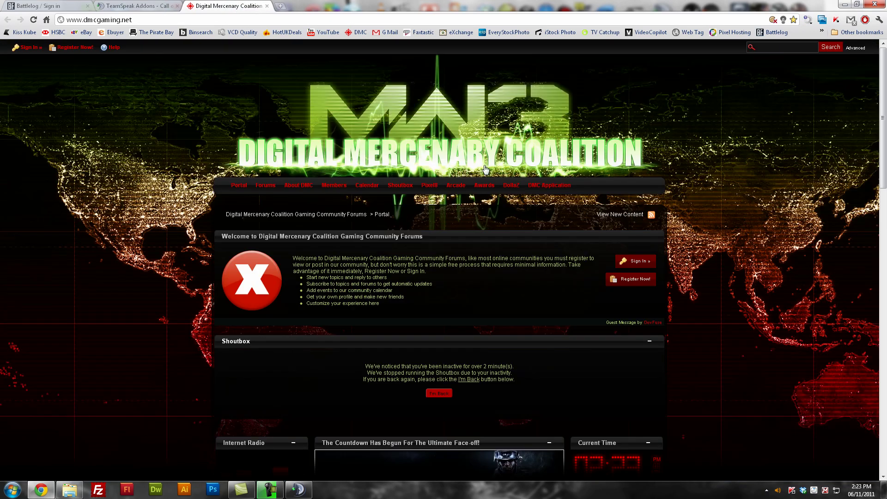
{"action": "key", "text": "F5"}
{"action": "scroll", "coordinate": [712, 261], "scroll_direction": "down", "scroll_amount": 2}
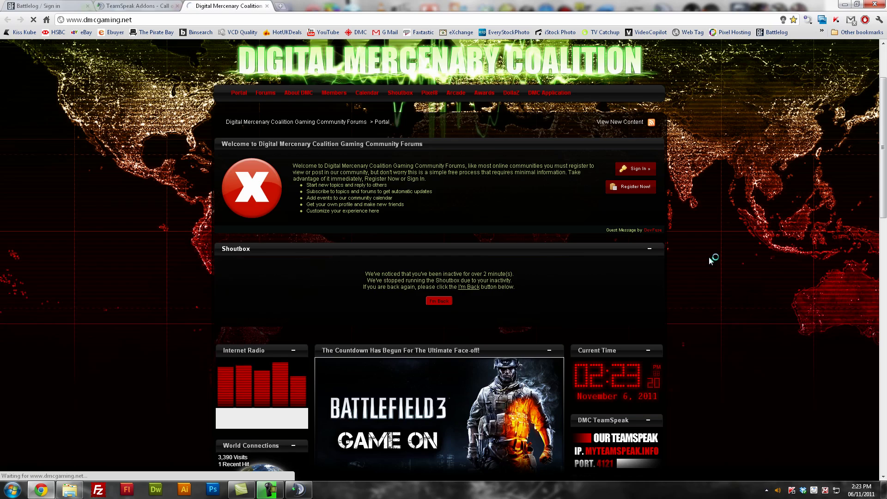
{"action": "scroll", "coordinate": [712, 259], "scroll_direction": "down", "scroll_amount": 4}
{"action": "scroll", "coordinate": [712, 260], "scroll_direction": "down", "scroll_amount": 3}
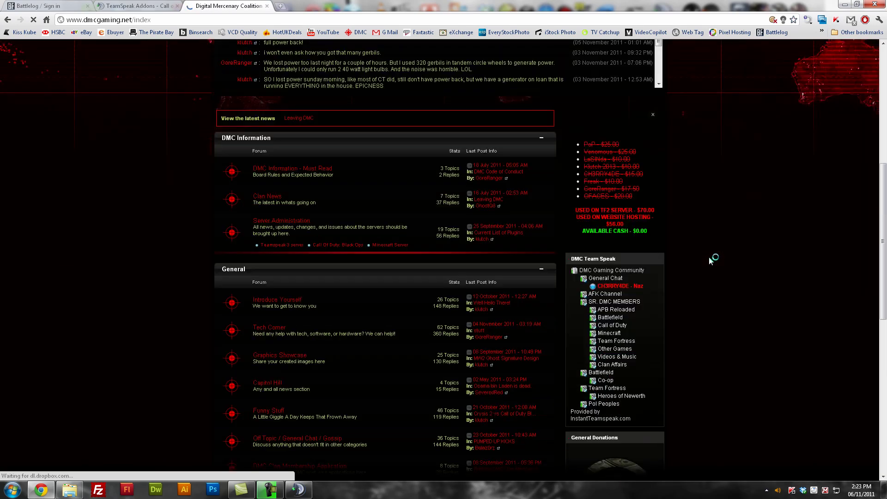
{"action": "scroll", "coordinate": [692, 259], "scroll_direction": "down", "scroll_amount": 4}
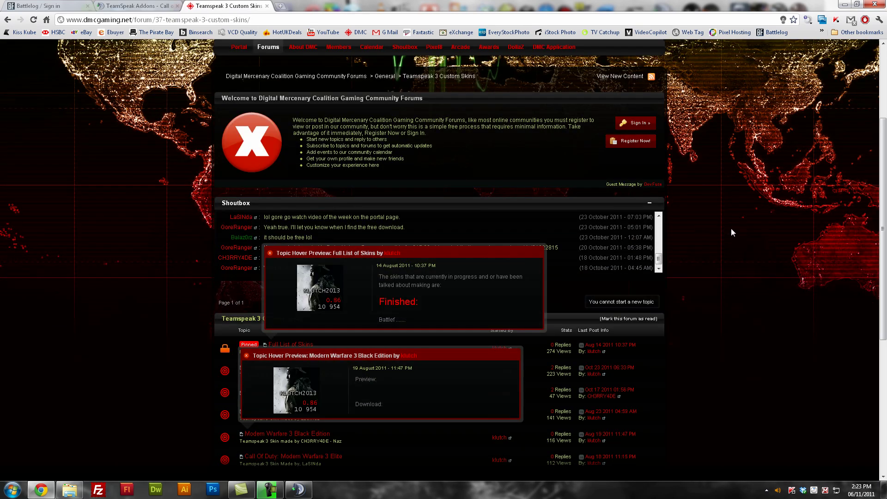
{"action": "scroll", "coordinate": [729, 258], "scroll_direction": "up", "scroll_amount": 3}
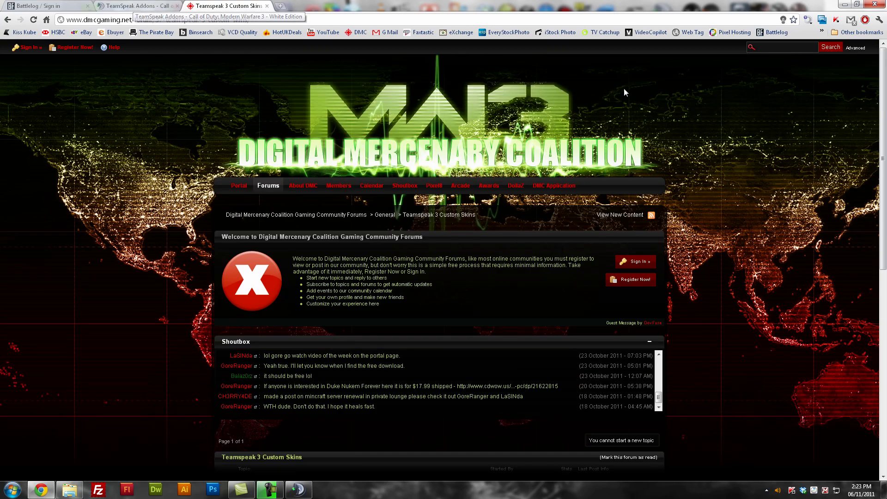
Step: Minimize the Chrome and TeamSpeak windows to show the desktop
{"action": "left_click", "coordinate": [842, 4]}
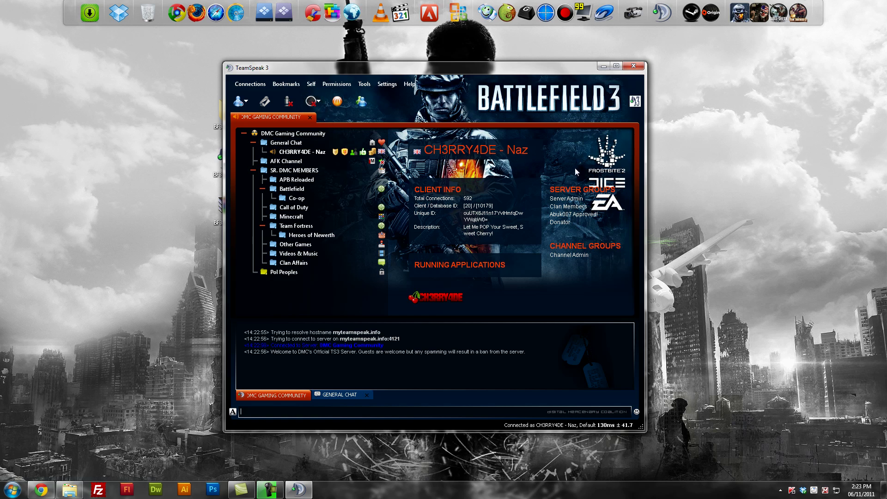
{"action": "left_click", "coordinate": [603, 67]}
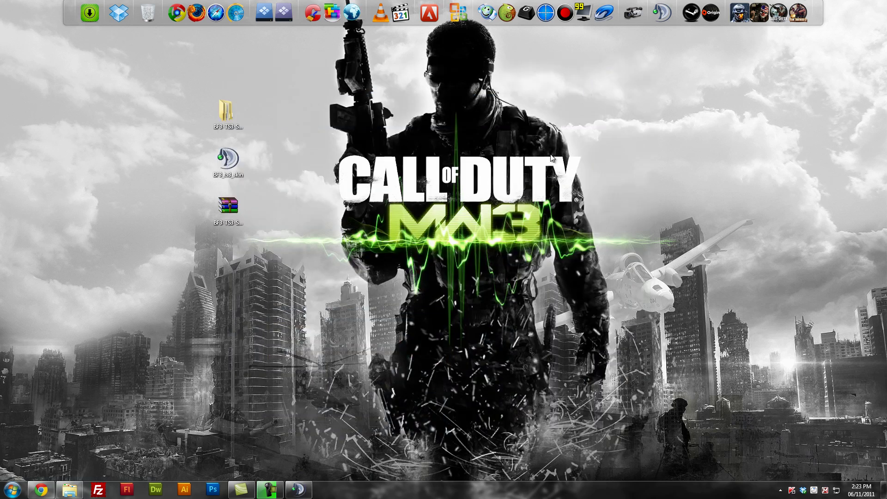